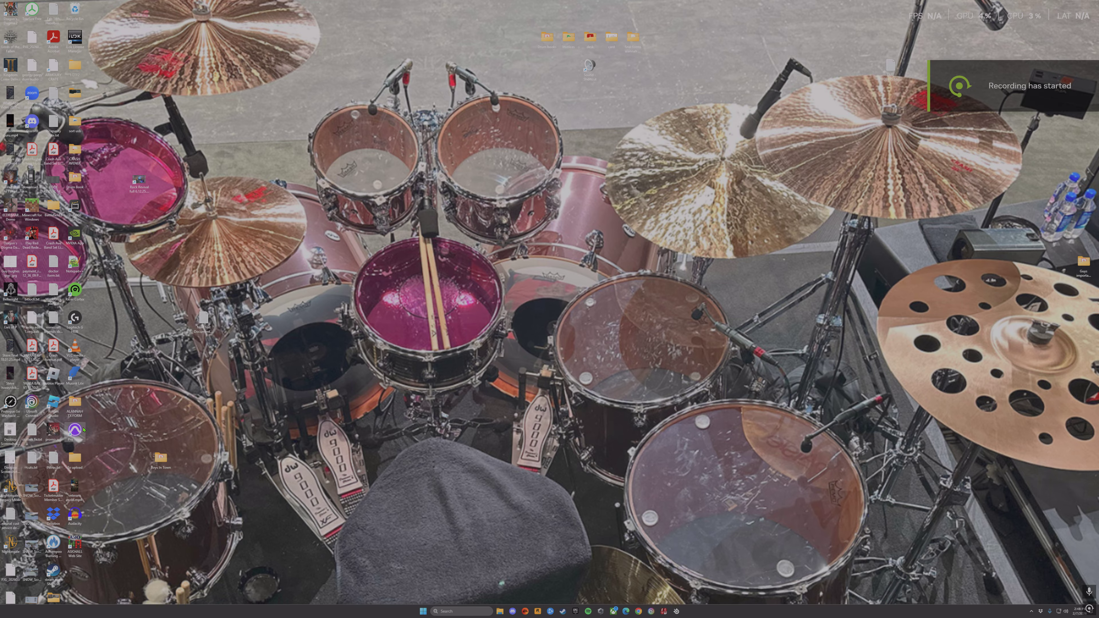
Launch Pro Tools and name a new session "gk 3".
{"action": "double_click", "coordinate": [84, 430]}
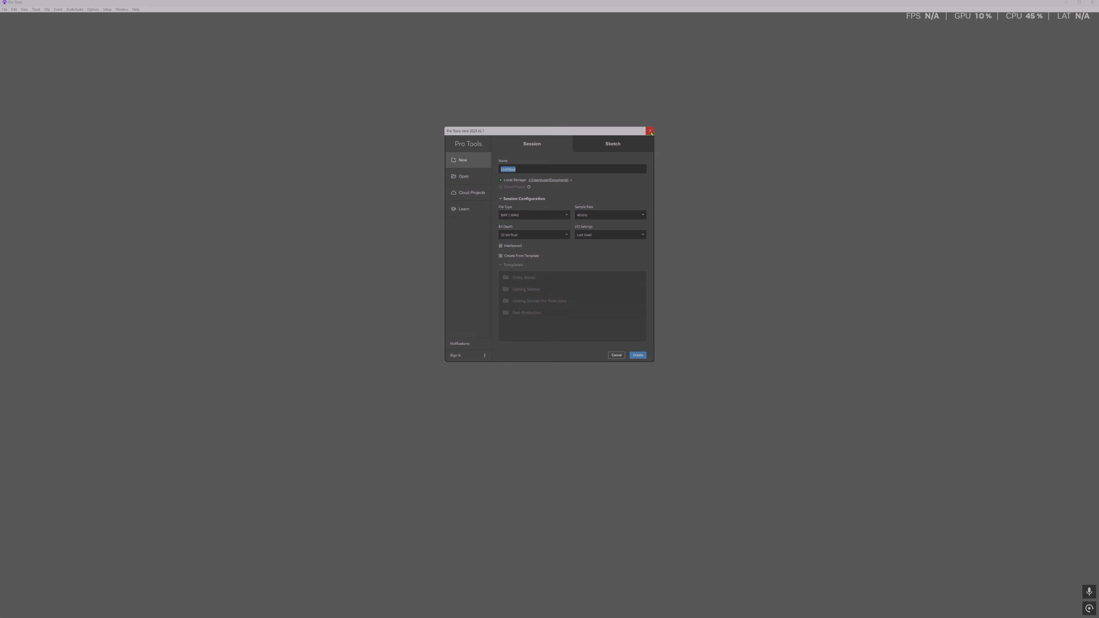
{"action": "left_click", "coordinate": [650, 131]}
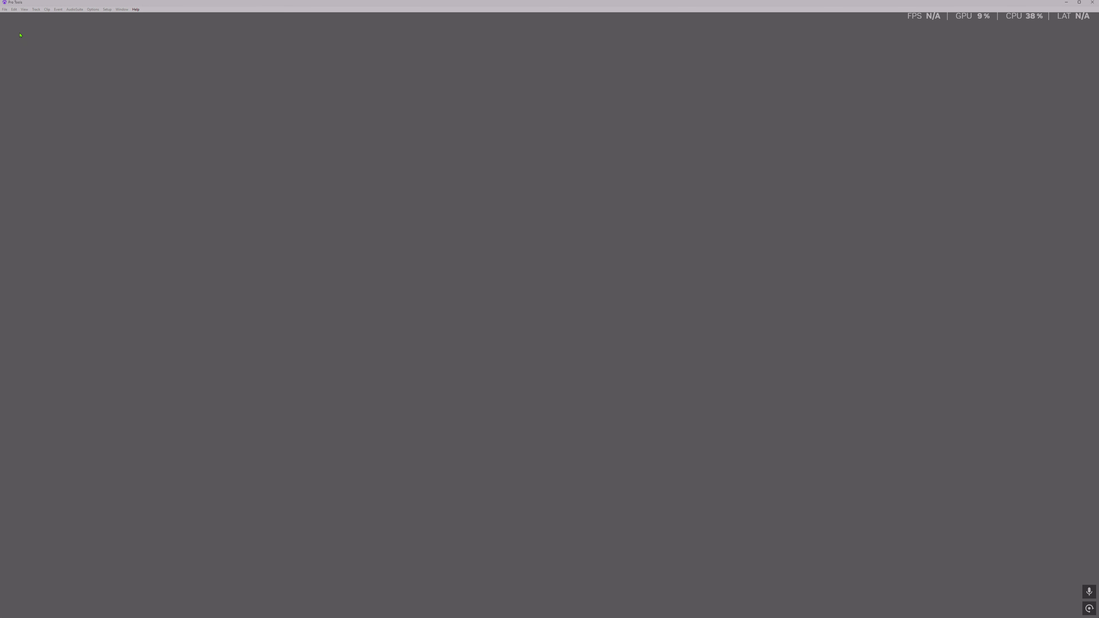
{"action": "left_click", "coordinate": [5, 10]}
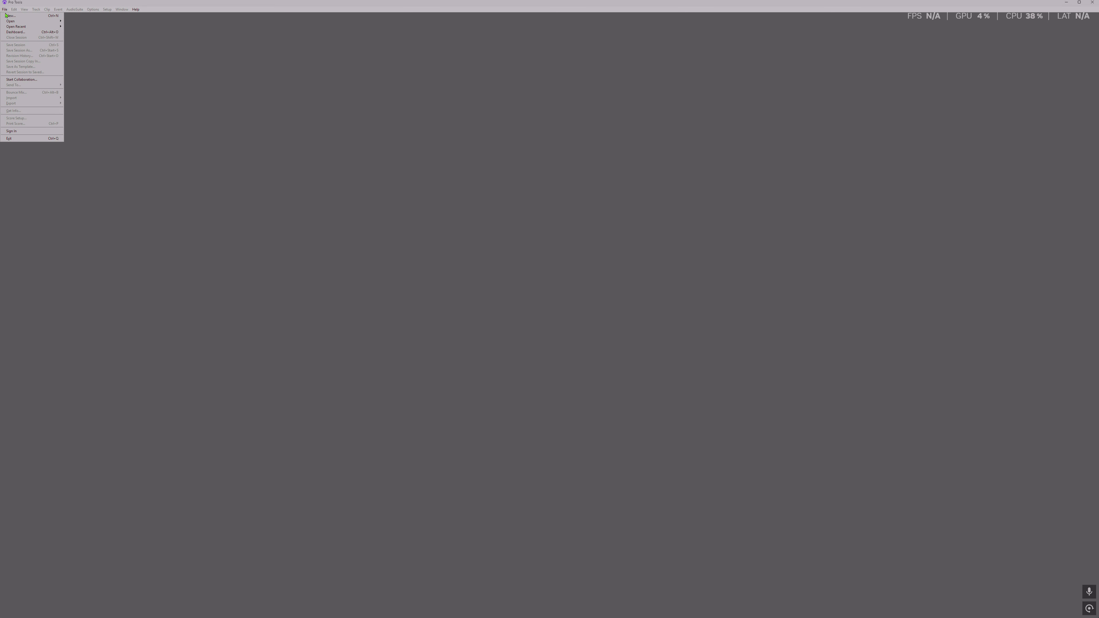
{"action": "left_click", "coordinate": [50, 17]}
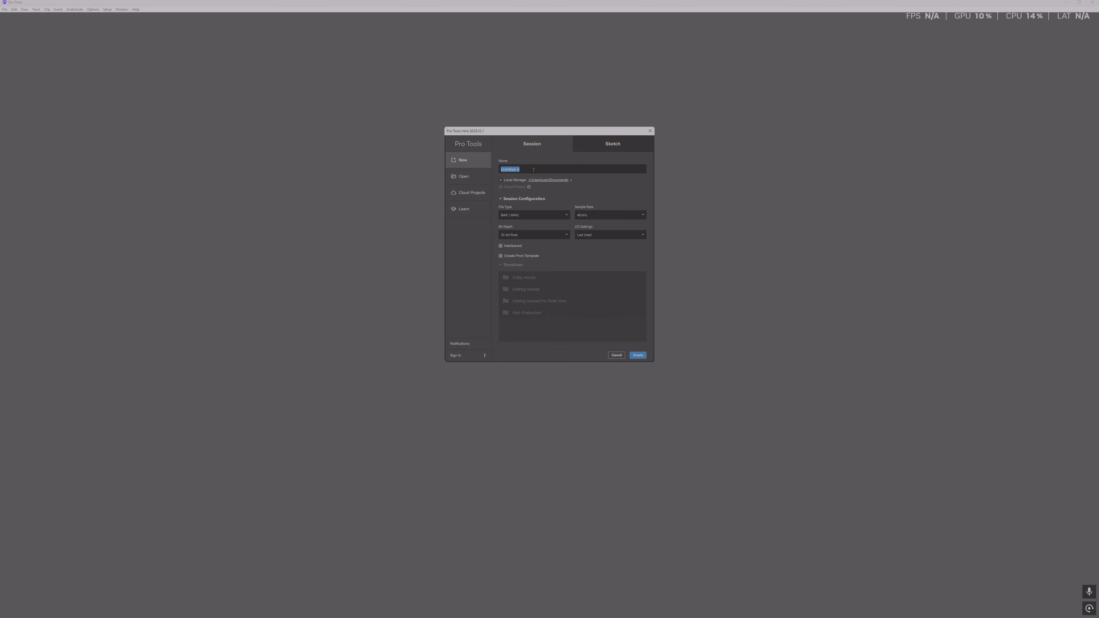
{"action": "left_click_drag", "start_coordinate": [533, 169], "coordinate": [498, 169]}
{"action": "type", "text": "gk 3"}
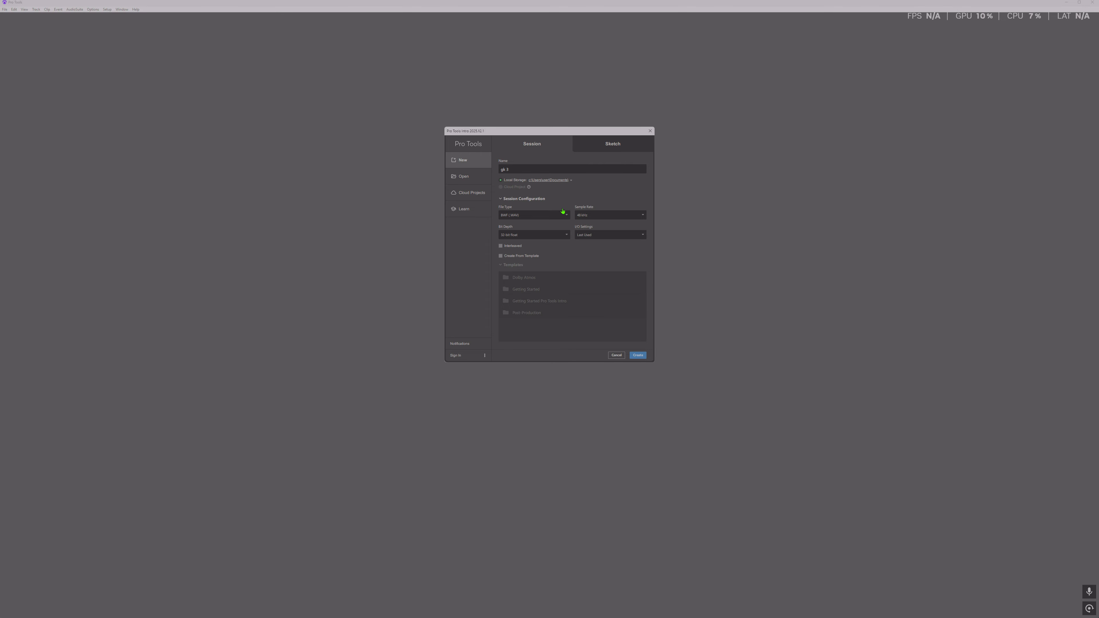
Look over the list of existing sessions and return to the new session setup.
{"action": "left_click", "coordinate": [471, 179]}
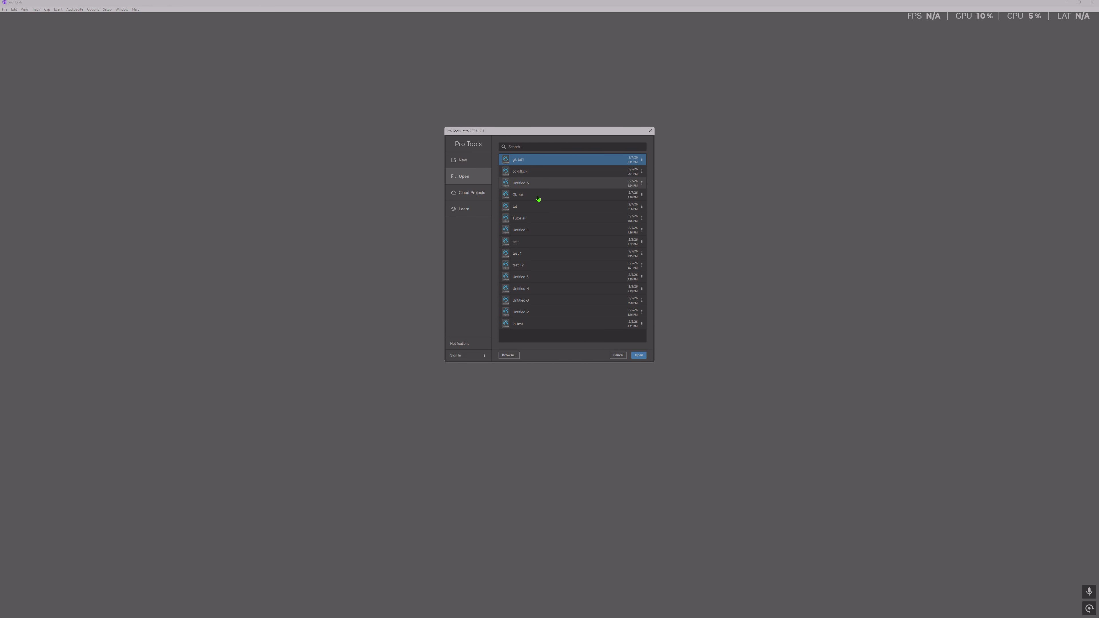
{"action": "left_click", "coordinate": [465, 160]}
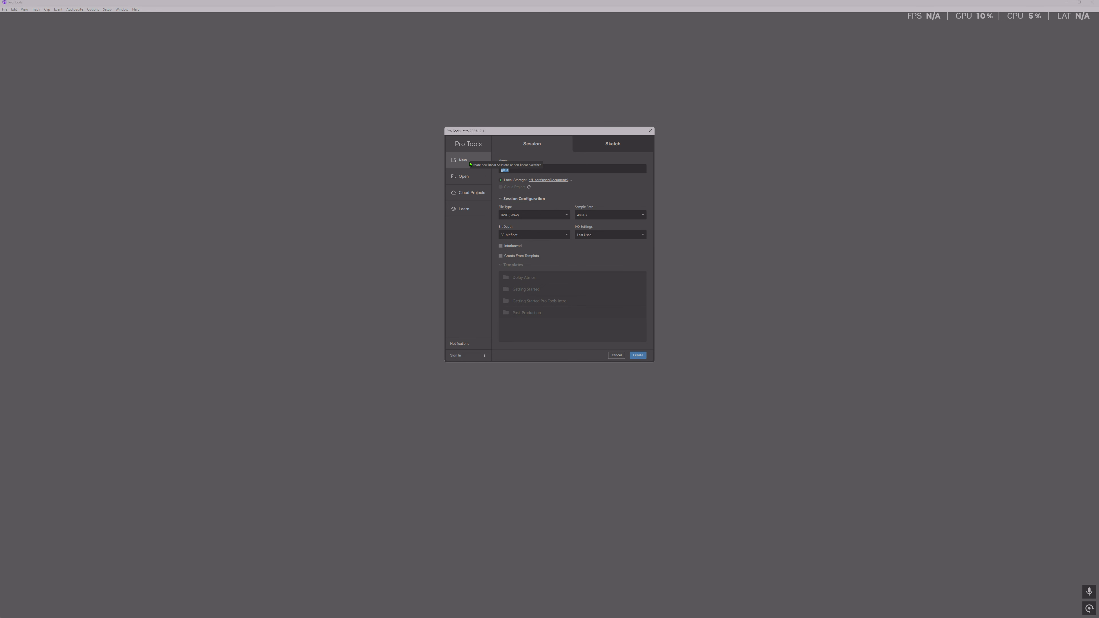
{"action": "left_click", "coordinate": [518, 171]}
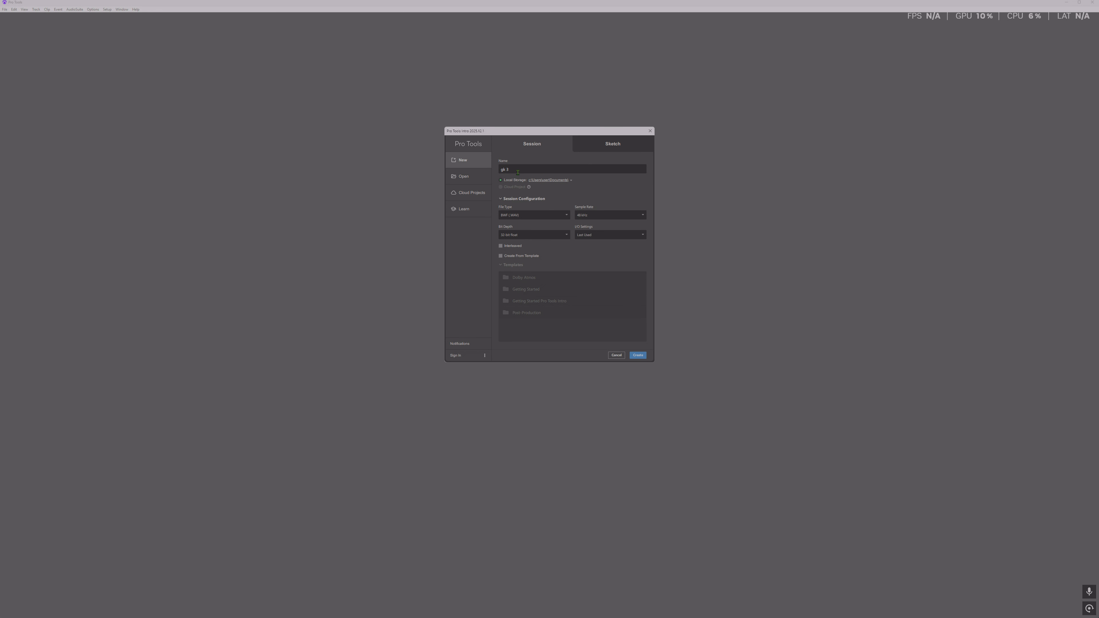
Review the sample rate choices and set the new session's I/O settings to Stereo Mix.
{"action": "left_click", "coordinate": [597, 215]}
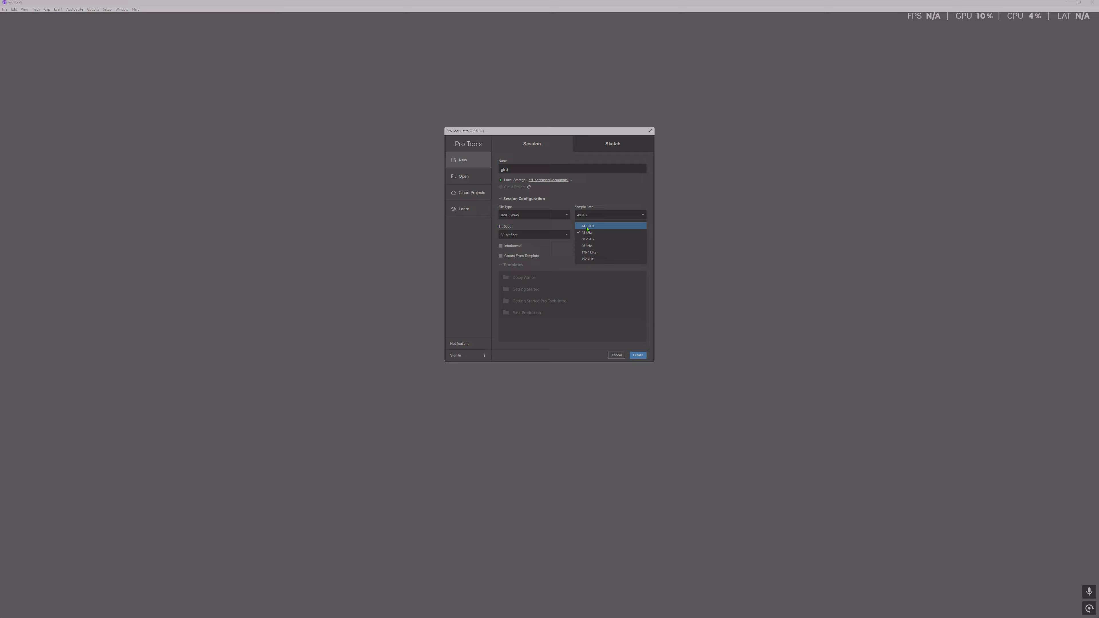
{"action": "left_click", "coordinate": [598, 193]}
{"action": "left_click", "coordinate": [602, 235]}
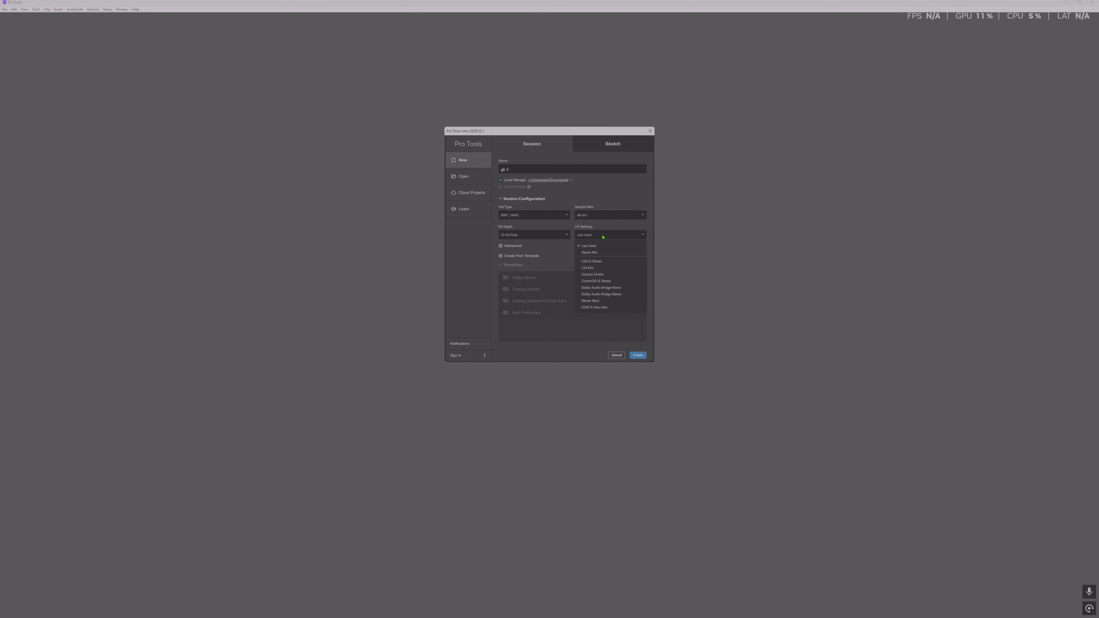
{"action": "left_click", "coordinate": [601, 253]}
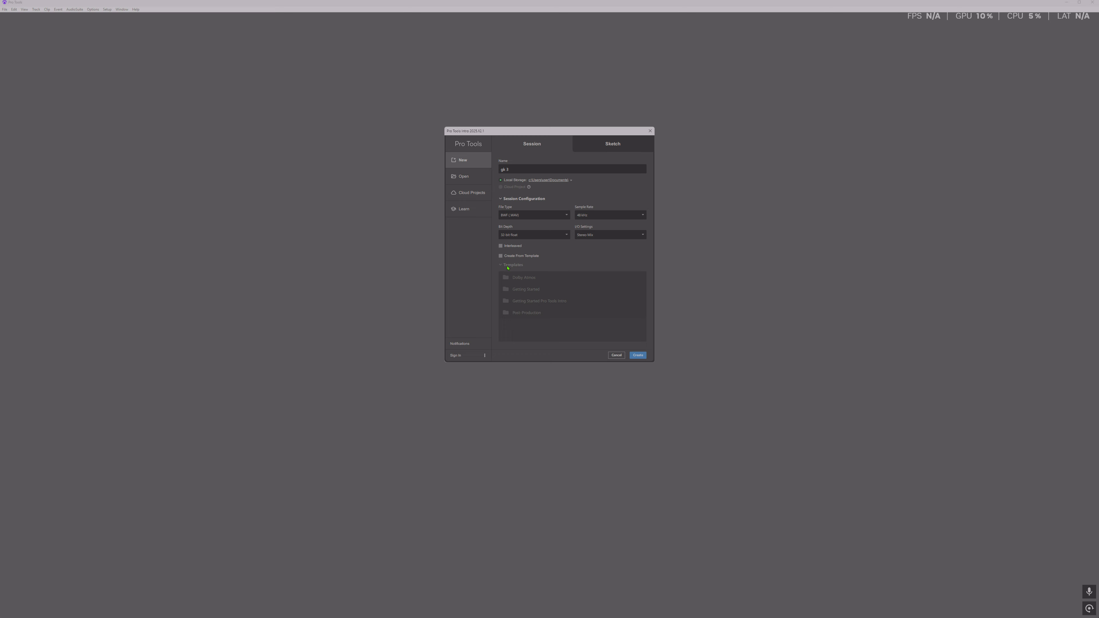
Try the Create From Template option, turn it off again along with Interleaved, and create the session.
{"action": "left_click", "coordinate": [512, 257]}
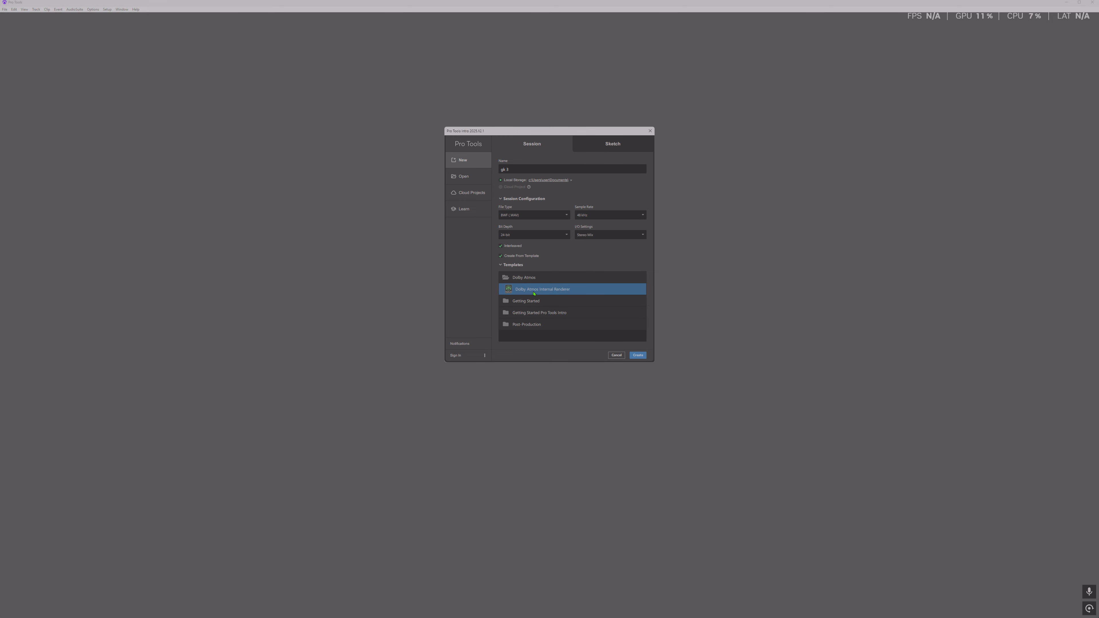
{"action": "left_click", "coordinate": [501, 255]}
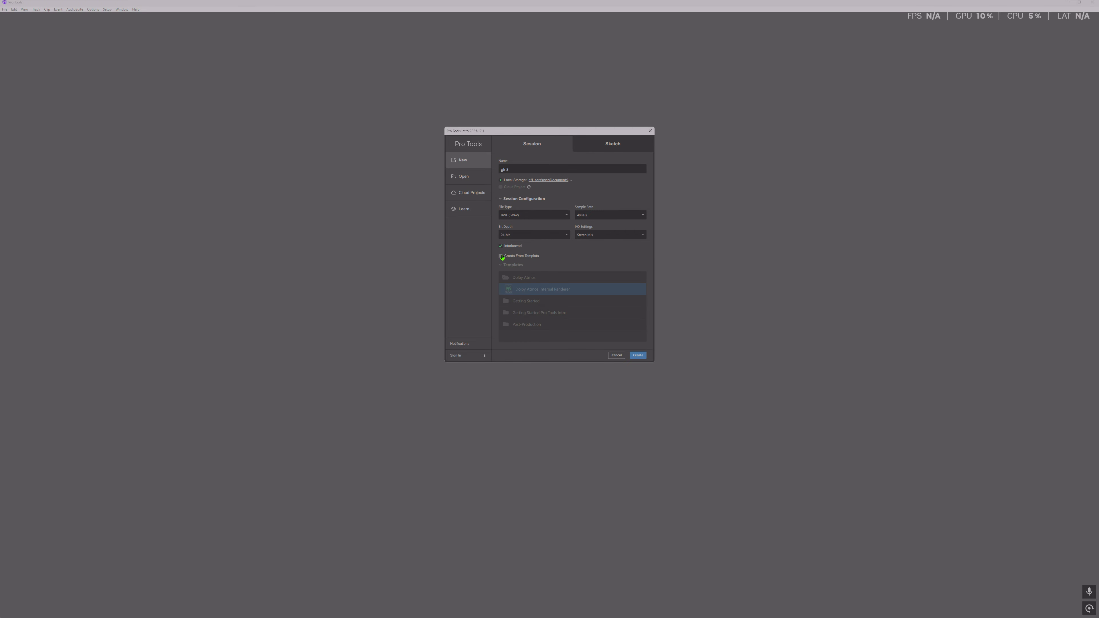
{"action": "left_click", "coordinate": [638, 356]}
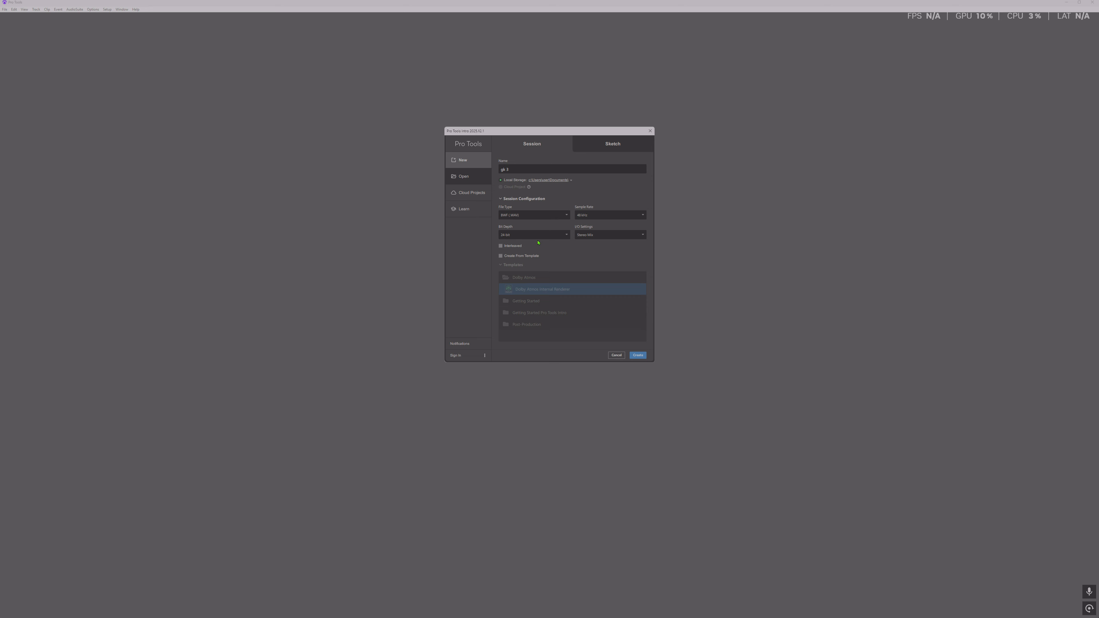
{"action": "left_click", "coordinate": [638, 356]}
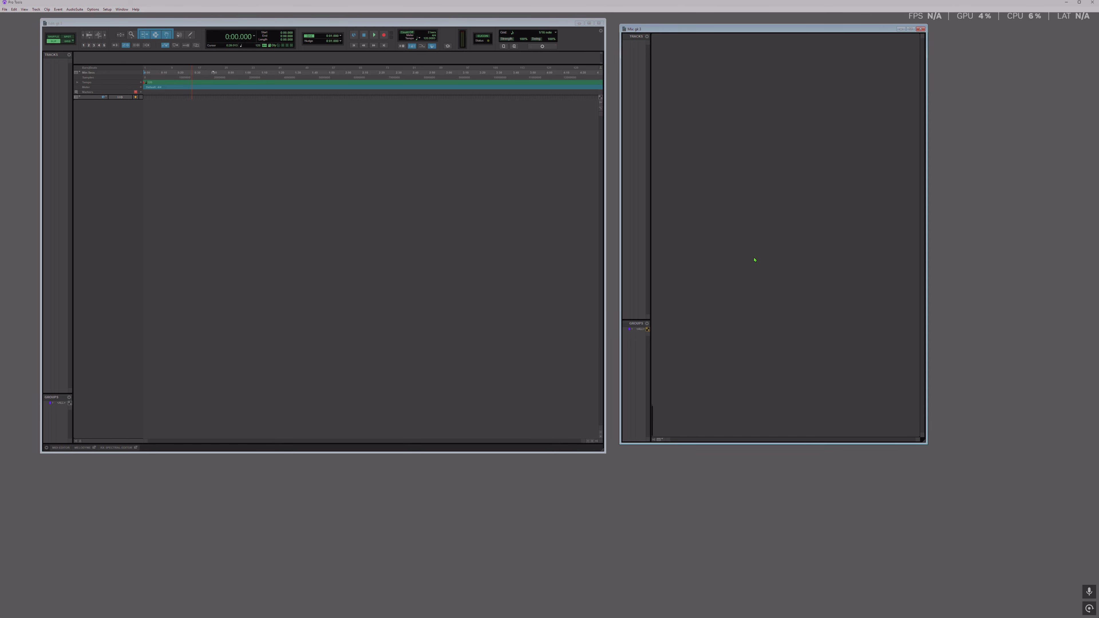
Close the Mix and Edit windows, and reopen the Edit window at a taller and wider size.
{"action": "left_click", "coordinate": [920, 29]}
{"action": "left_click", "coordinate": [599, 23]}
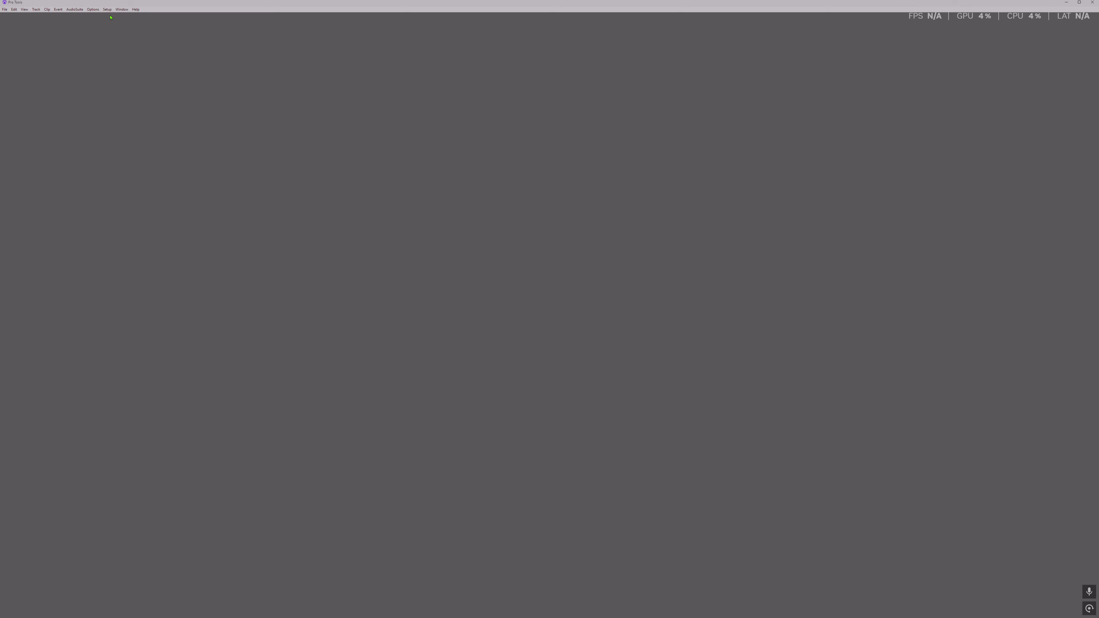
{"action": "left_click", "coordinate": [122, 9]}
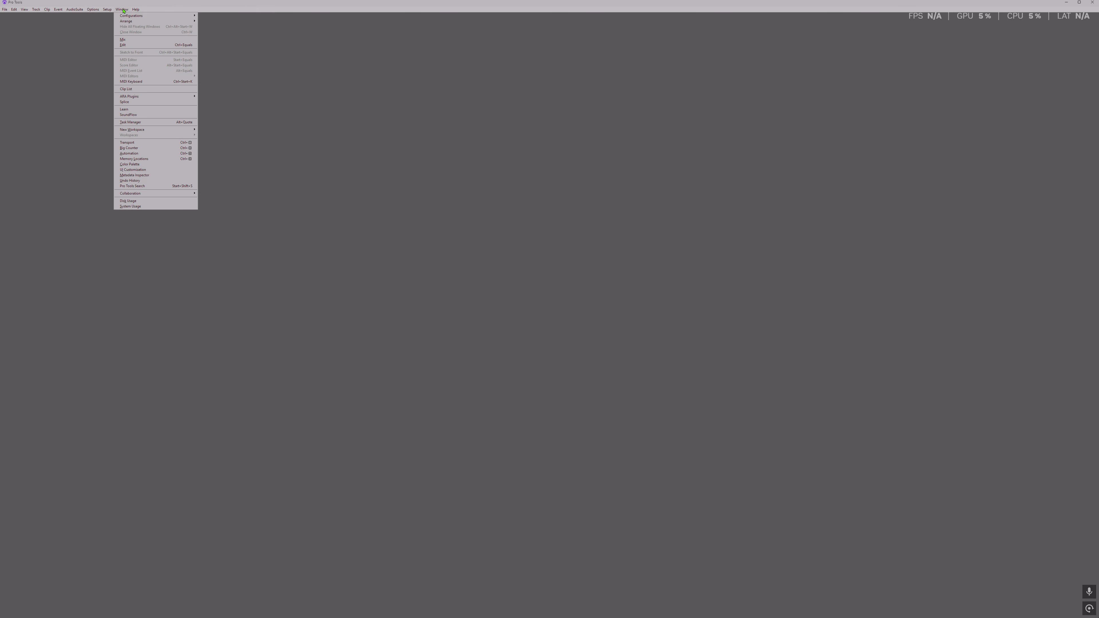
{"action": "left_click", "coordinate": [130, 45]}
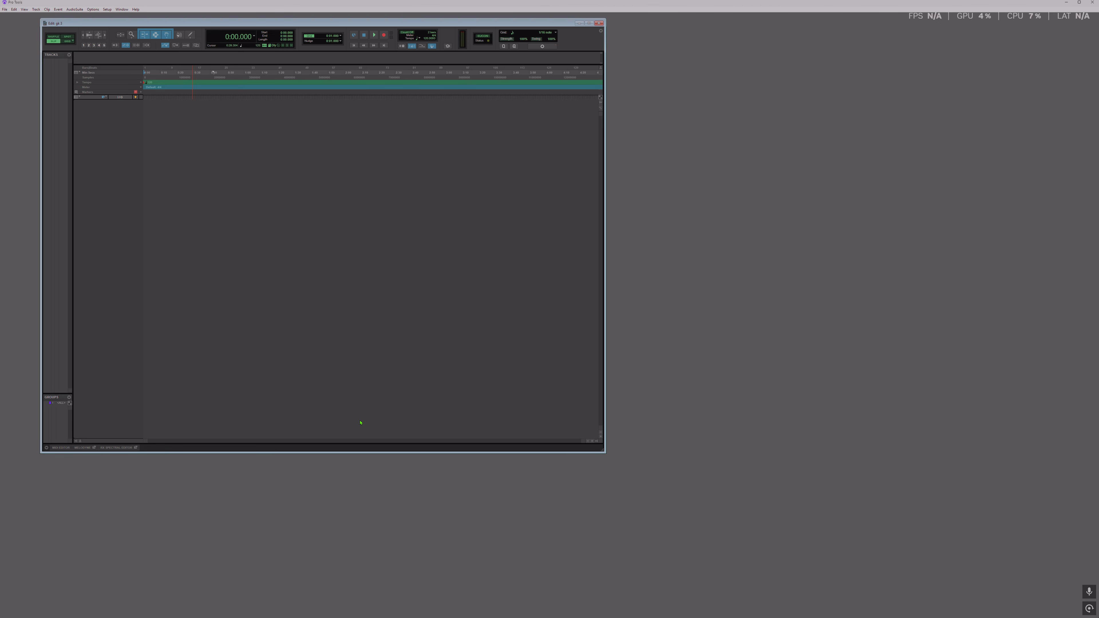
{"action": "left_click_drag", "start_coordinate": [361, 453], "coordinate": [395, 545]}
{"action": "left_click_drag", "start_coordinate": [602, 314], "coordinate": [635, 315]}
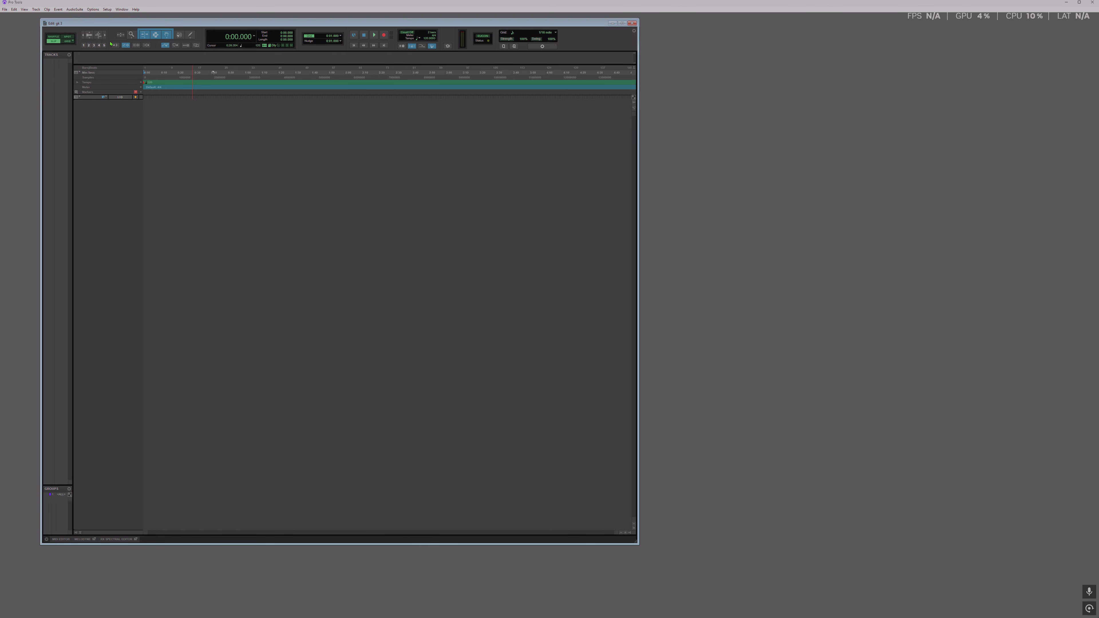
Reopen the Mix window, make it taller, and place it beside the Edit window without overlap.
{"action": "left_click", "coordinate": [122, 10]}
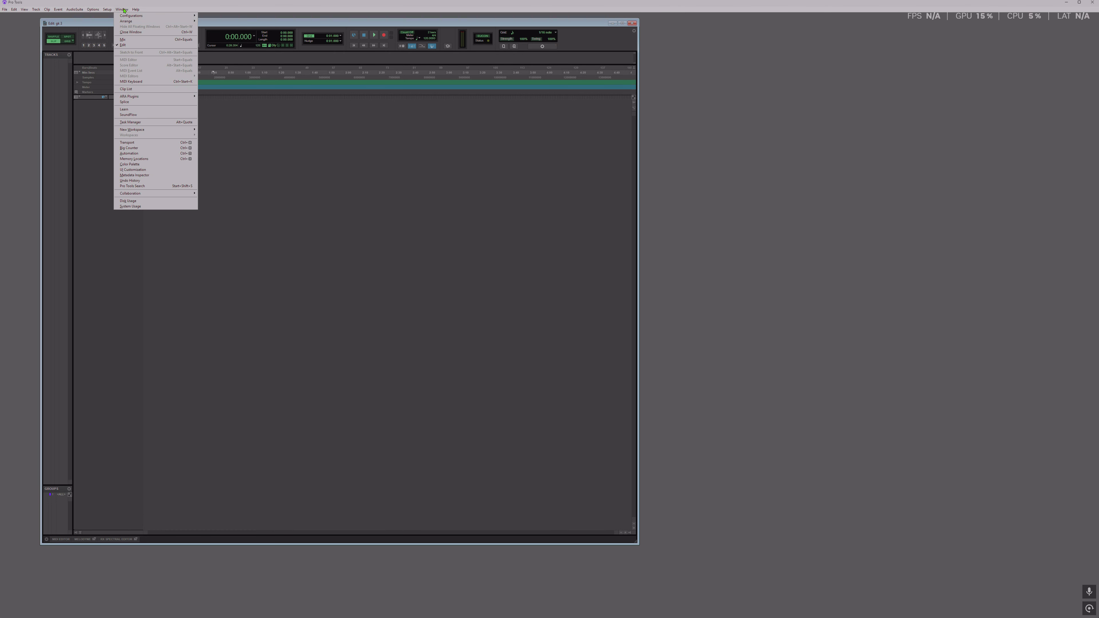
{"action": "left_click", "coordinate": [128, 40]}
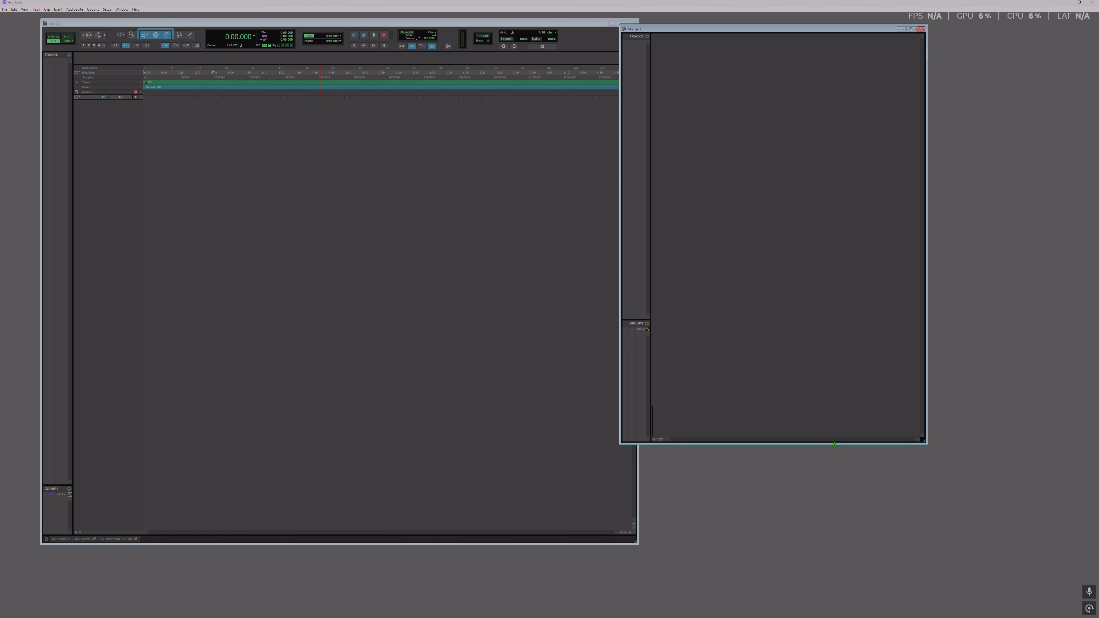
{"action": "left_click_drag", "start_coordinate": [835, 444], "coordinate": [835, 516]}
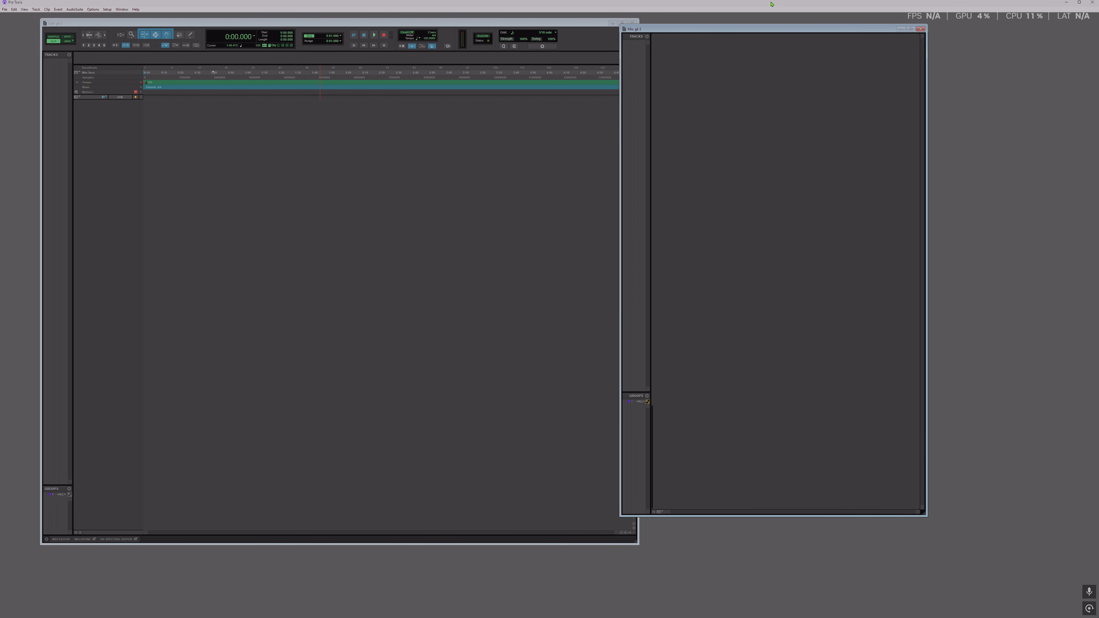
{"action": "left_click_drag", "start_coordinate": [761, 31], "coordinate": [791, 27]}
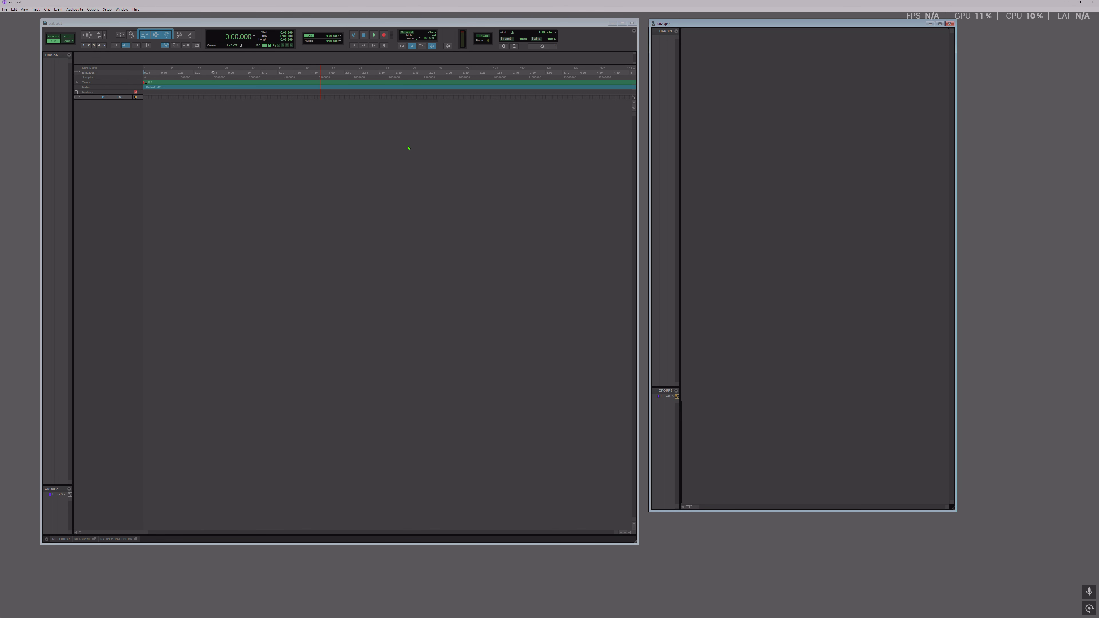
{"action": "left_click", "coordinate": [112, 109]}
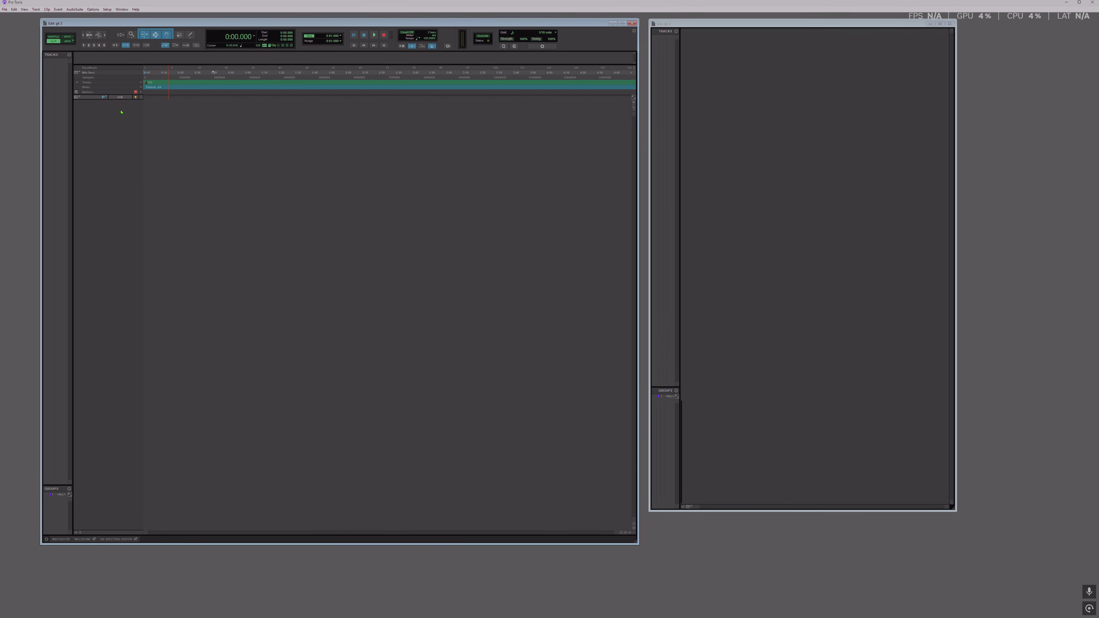
Create one mono audio track and increase its height in the Edit window.
{"action": "left_click", "coordinate": [36, 10]}
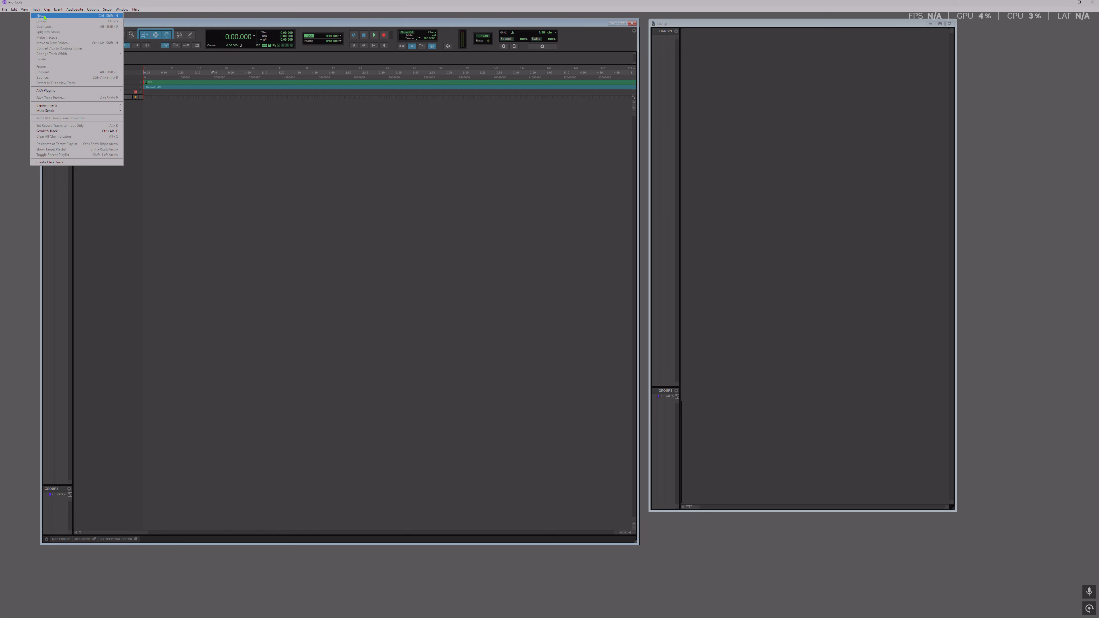
{"action": "left_click", "coordinate": [40, 16]}
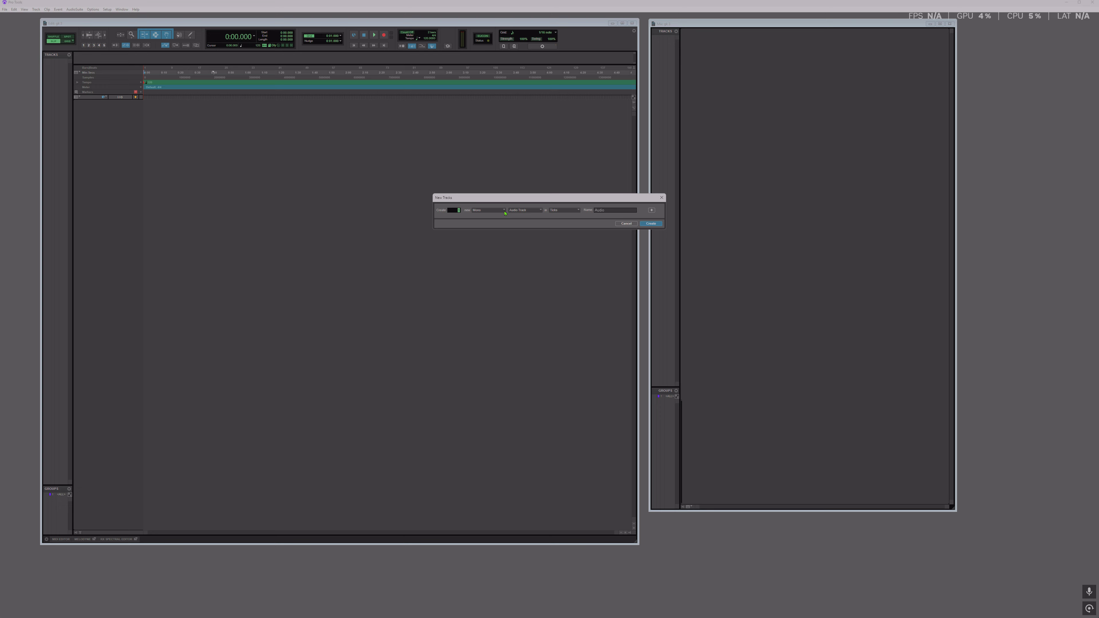
{"action": "left_click", "coordinate": [651, 224]}
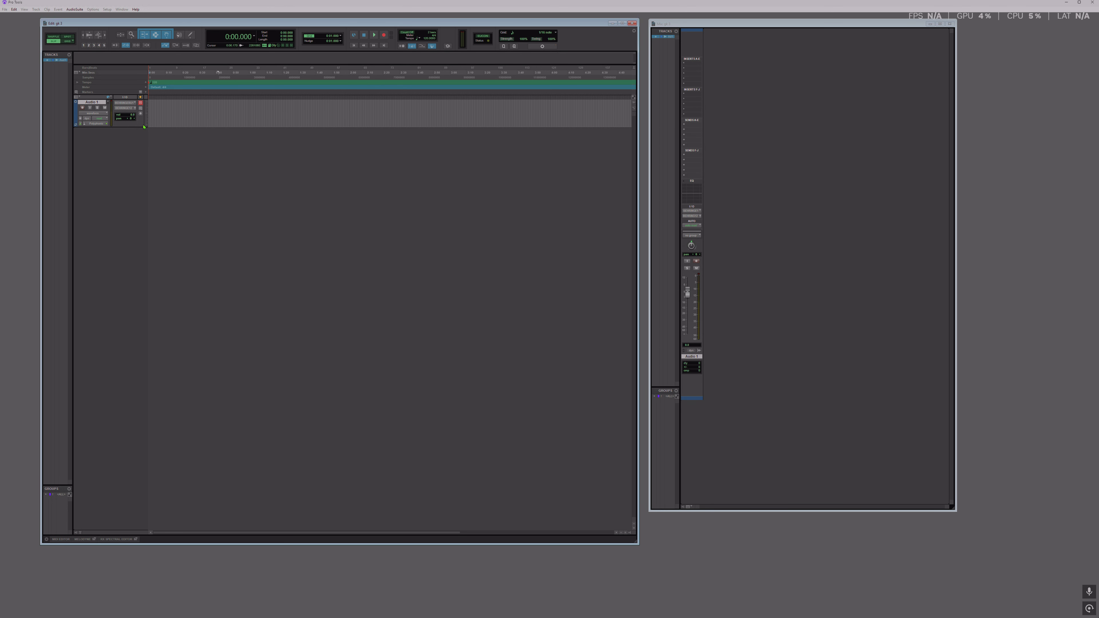
{"action": "left_click_drag", "start_coordinate": [144, 127], "coordinate": [144, 172]}
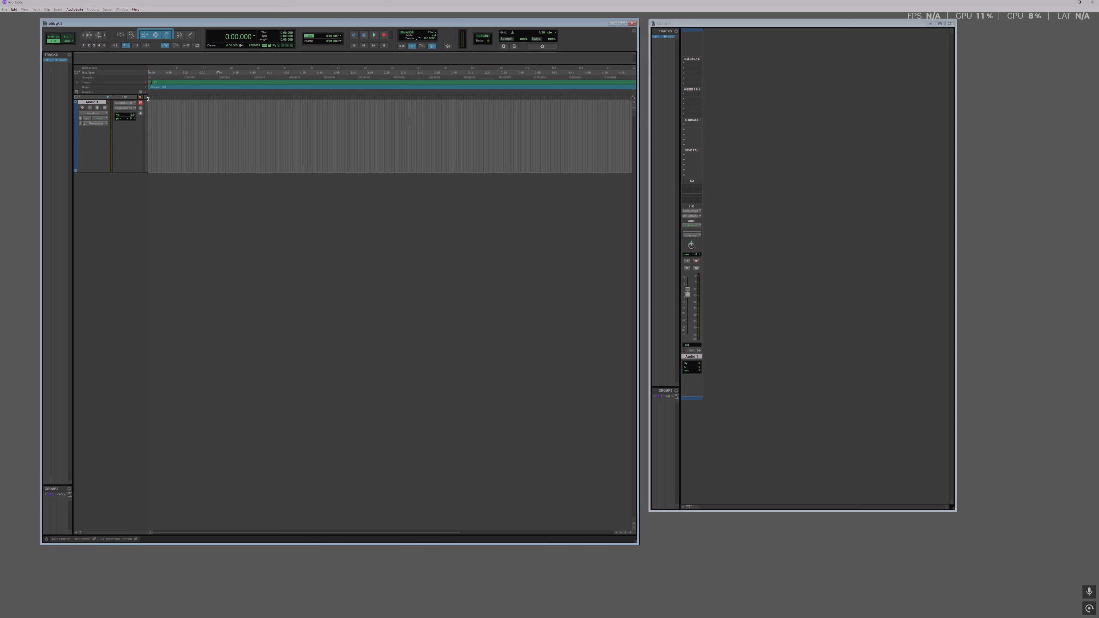
Choose a mono BEHRINGER USB AUDIO interface channel as the audio track's input.
{"action": "left_click", "coordinate": [126, 103]}
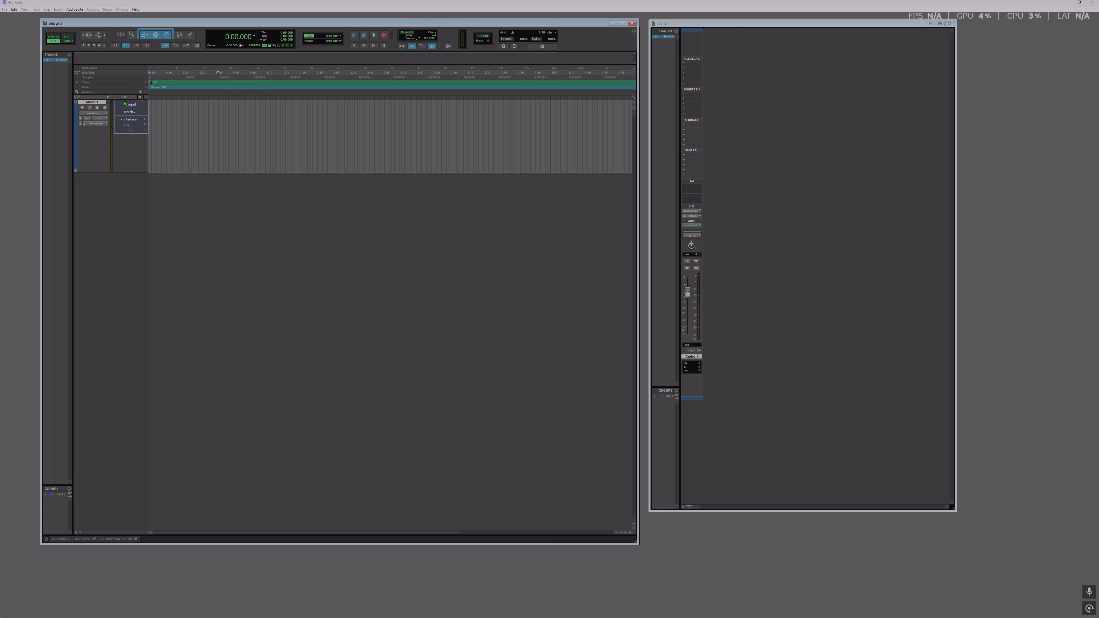
{"action": "mouse_move", "coordinate": [132, 119]}
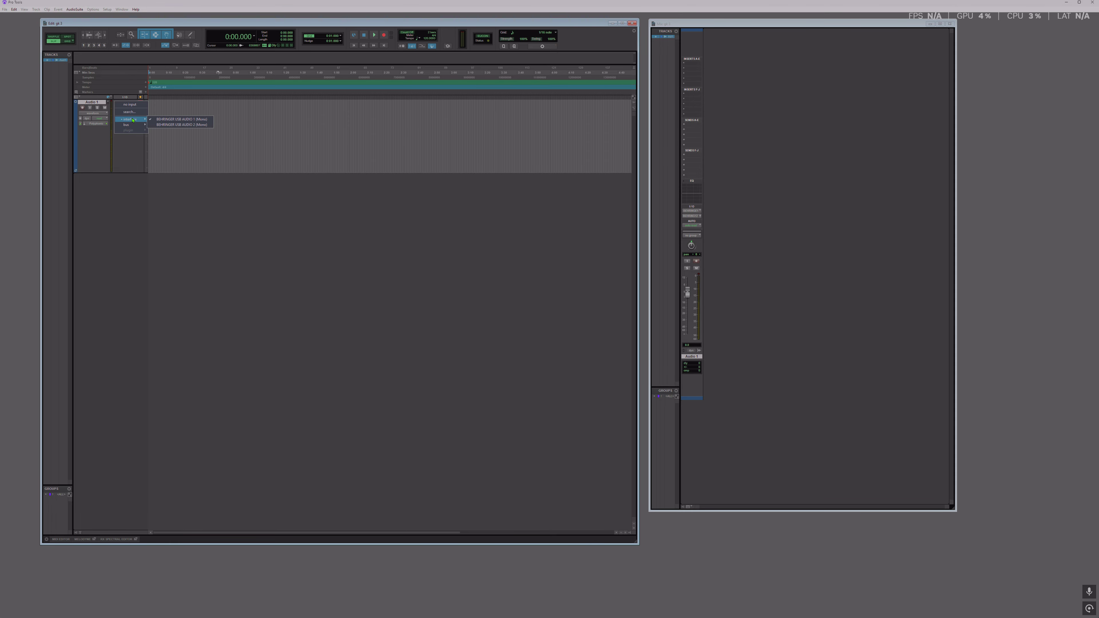
{"action": "left_click", "coordinate": [180, 122]}
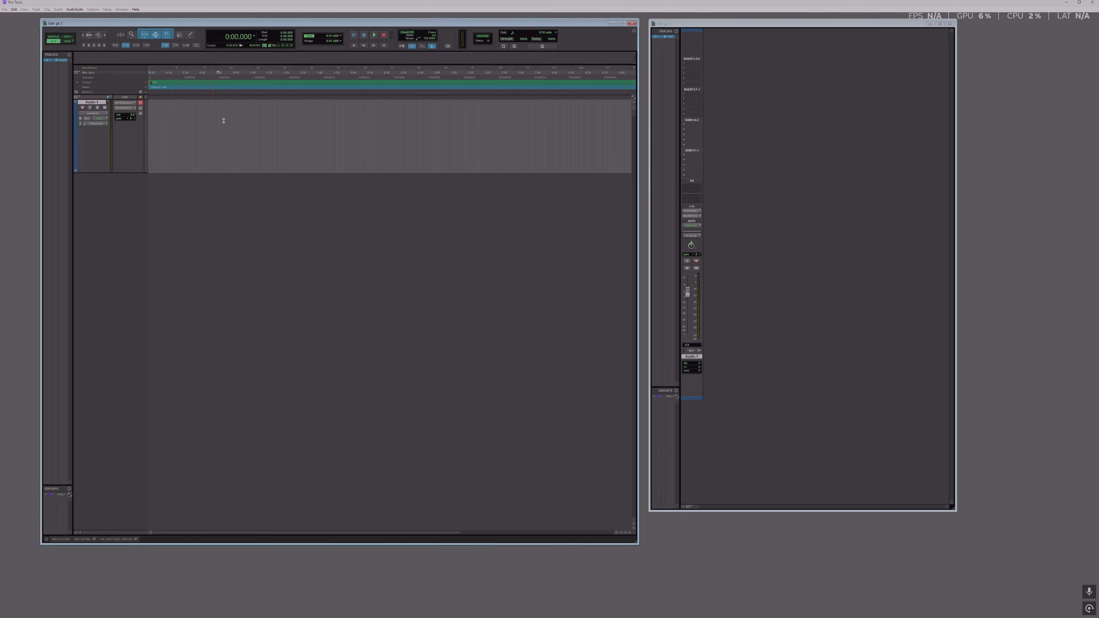
Record-enable the audio track and record a clip about 13 seconds long from the start of the session.
{"action": "left_click", "coordinate": [83, 108]}
{"action": "left_click", "coordinate": [384, 36]}
{"action": "key", "text": "space"}
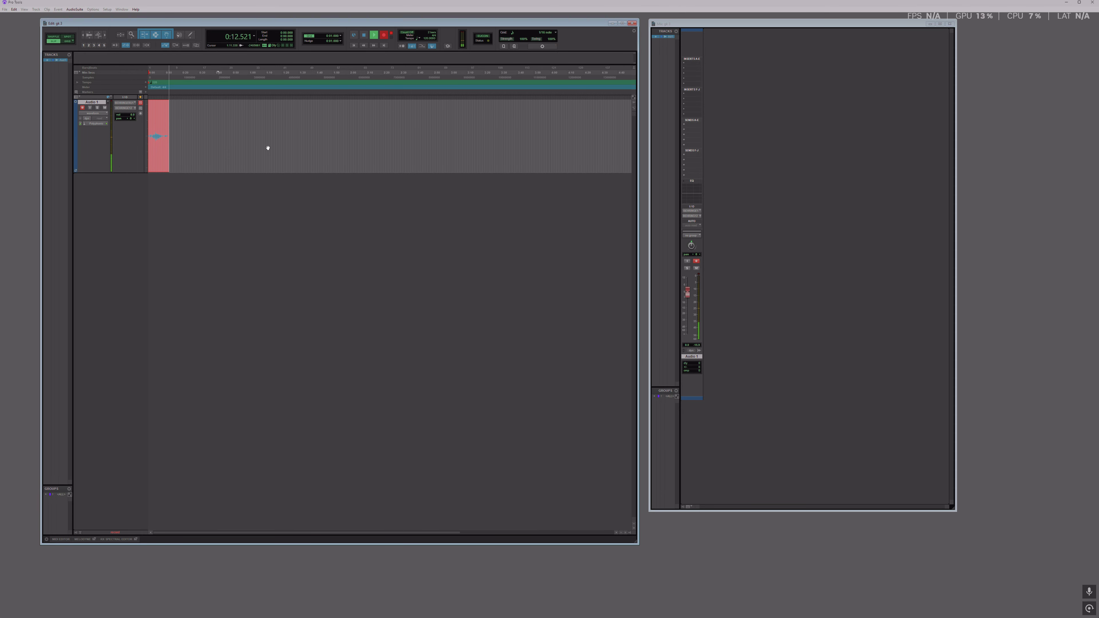
{"action": "key", "text": "space"}
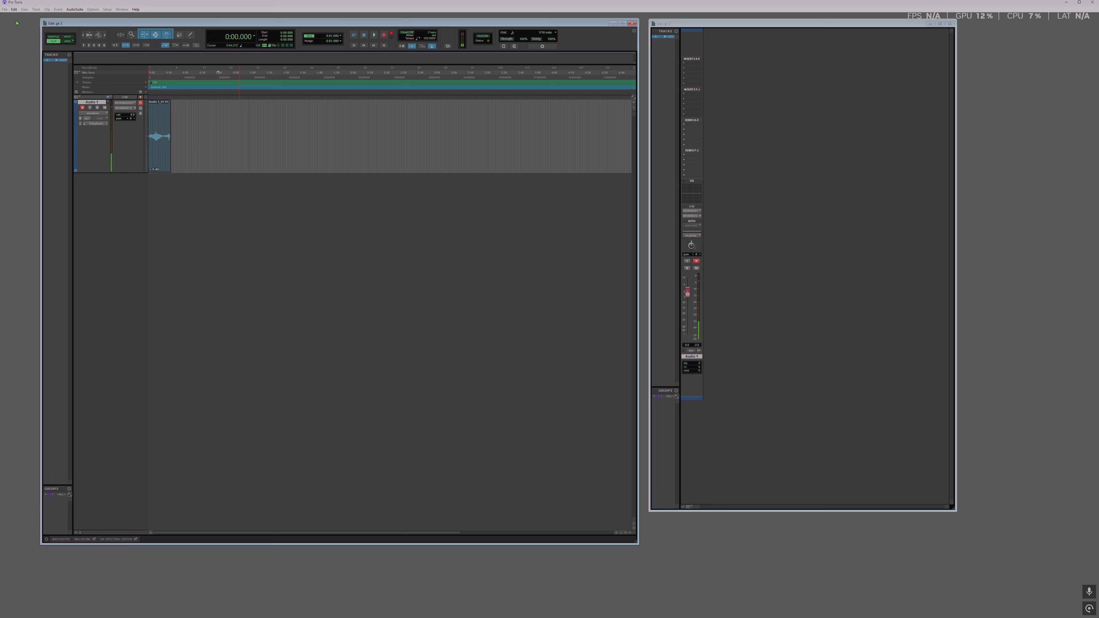
{"action": "left_click", "coordinate": [6, 9]}
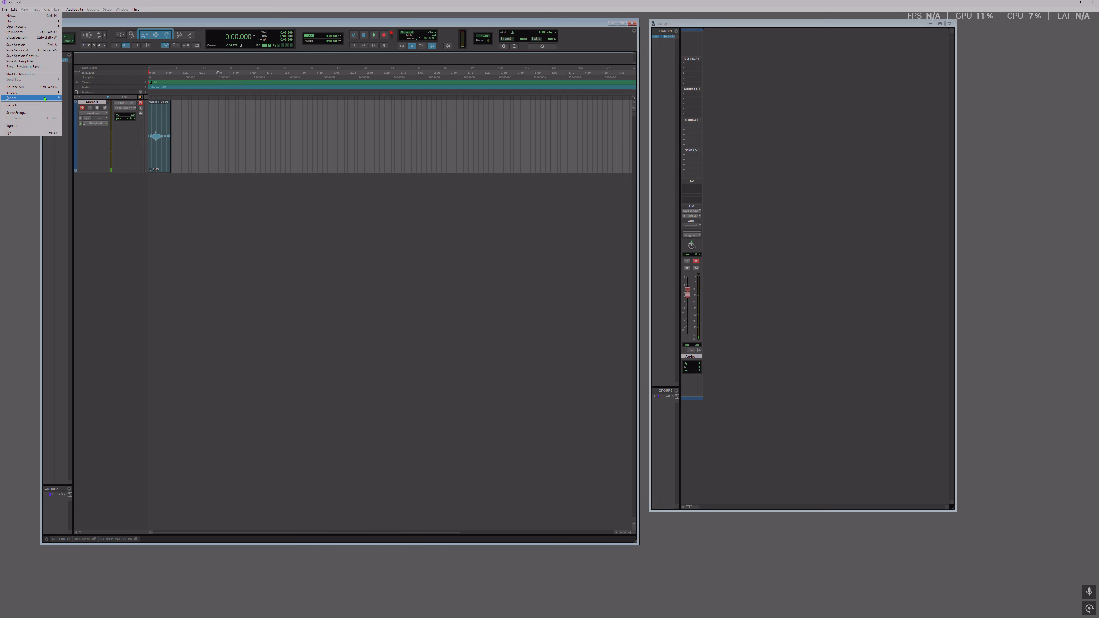
{"action": "left_click", "coordinate": [308, 198]}
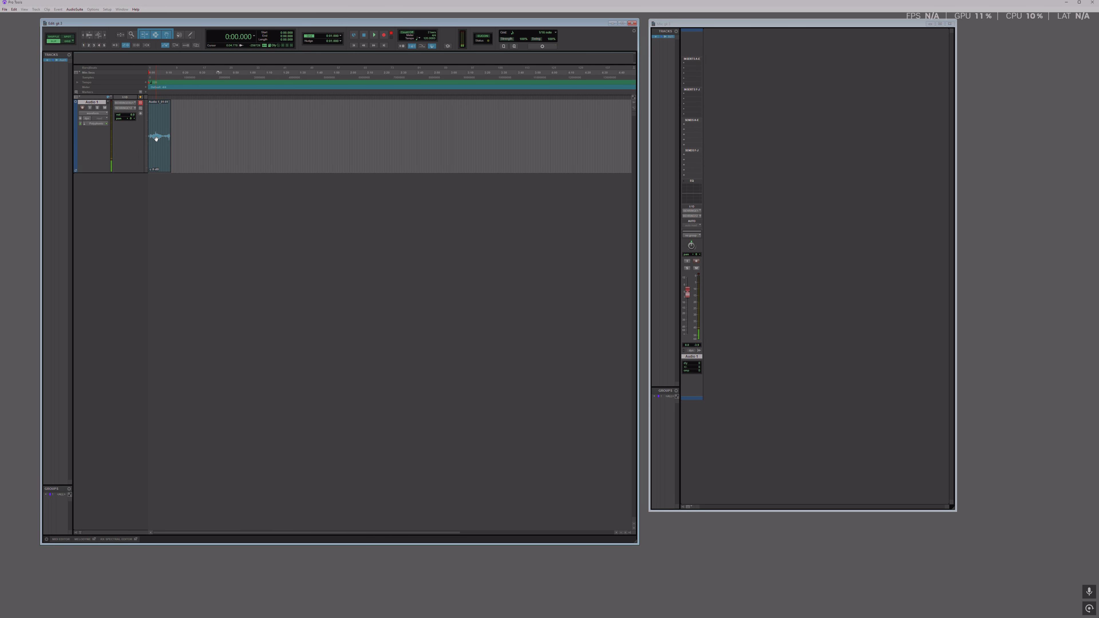
Turn off record enable on the audio track and create one stereo Aux Input track.
{"action": "left_click", "coordinate": [82, 108]}
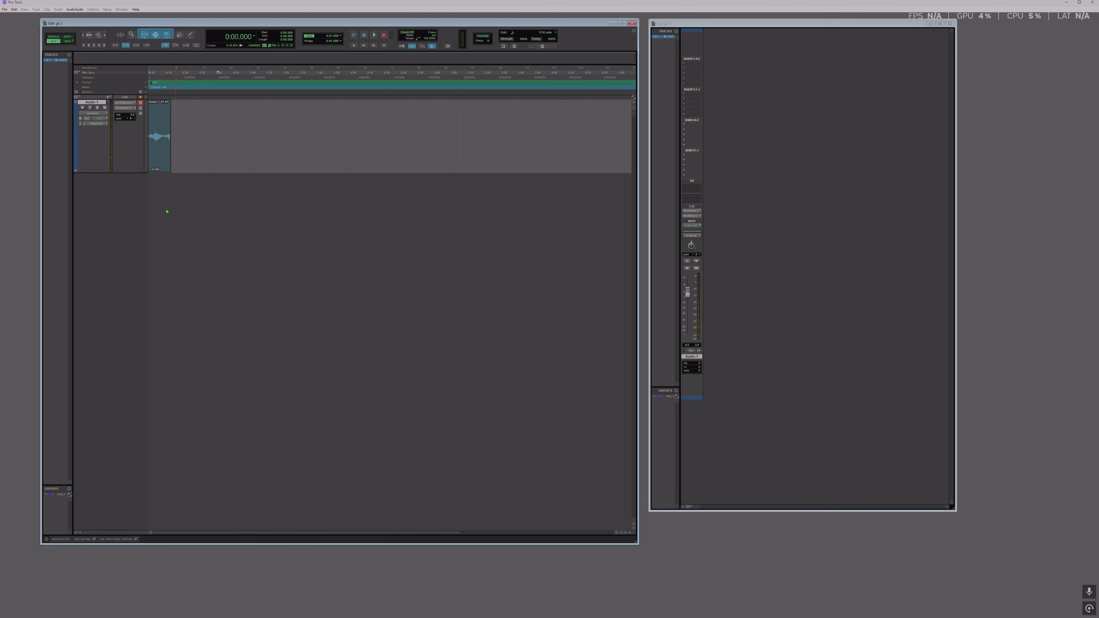
{"action": "key", "text": "ctrl+shift+n"}
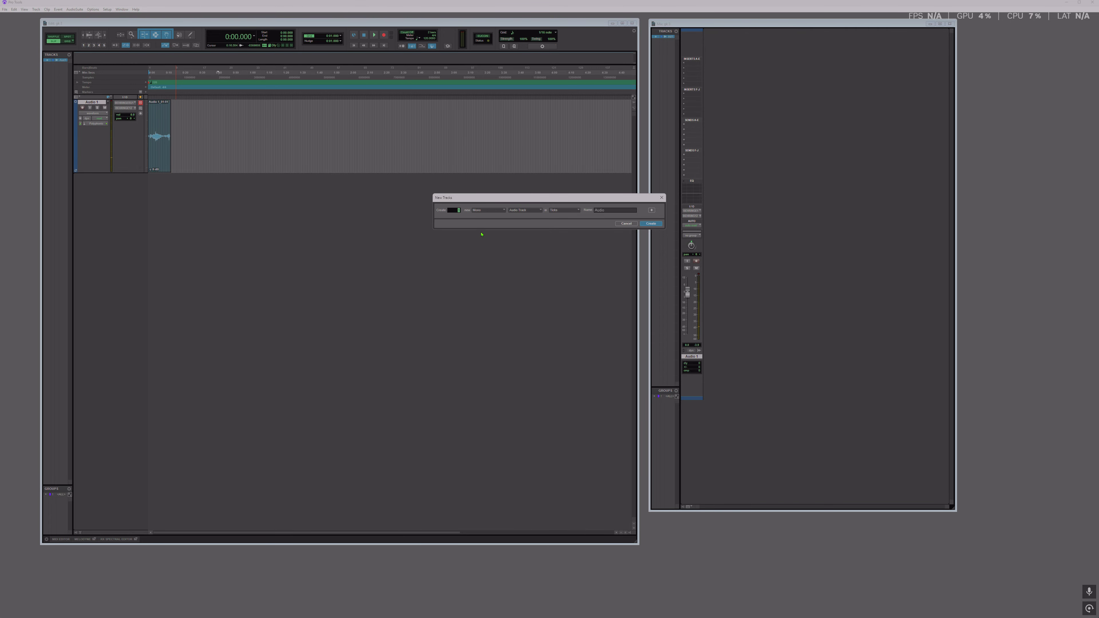
{"action": "left_click", "coordinate": [483, 212]}
{"action": "left_click", "coordinate": [486, 217]}
{"action": "left_click", "coordinate": [522, 212]}
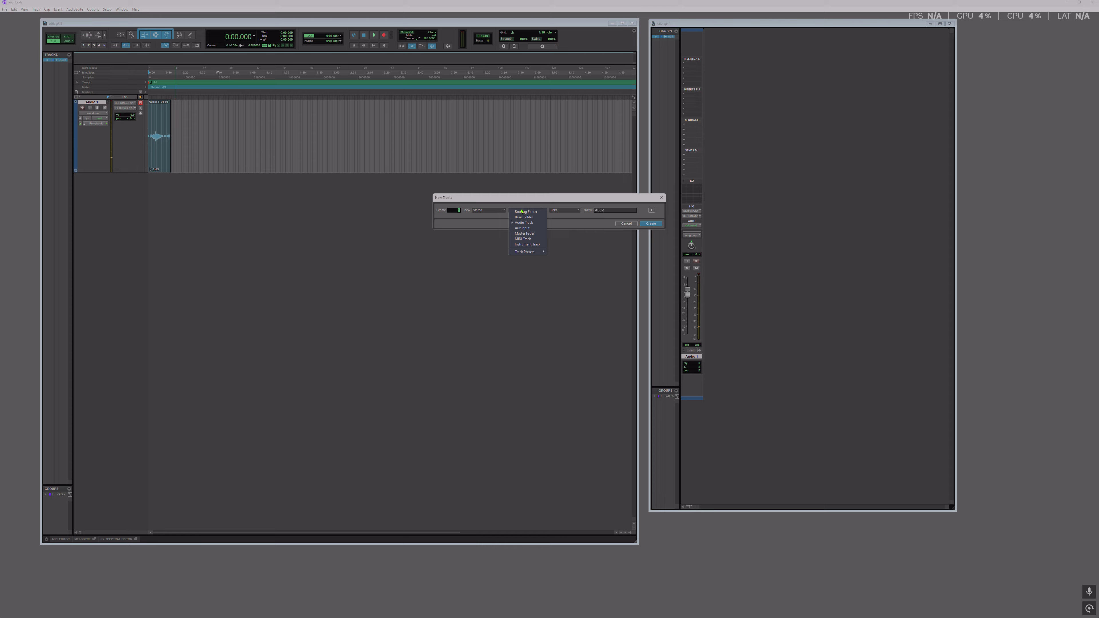
{"action": "left_click", "coordinate": [523, 229]}
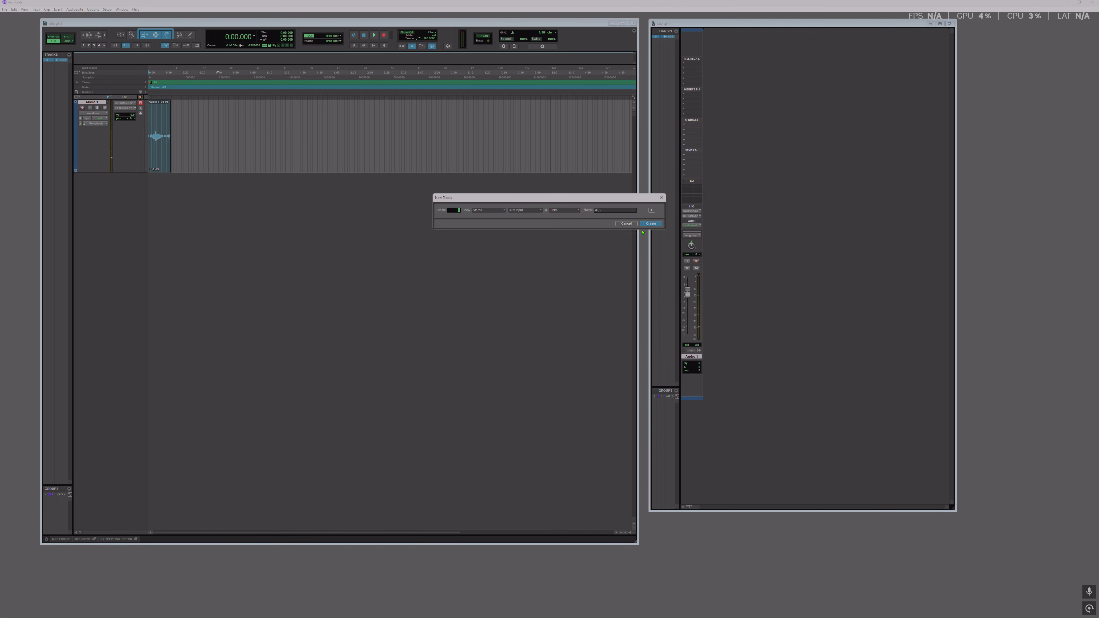
{"action": "left_click", "coordinate": [652, 224]}
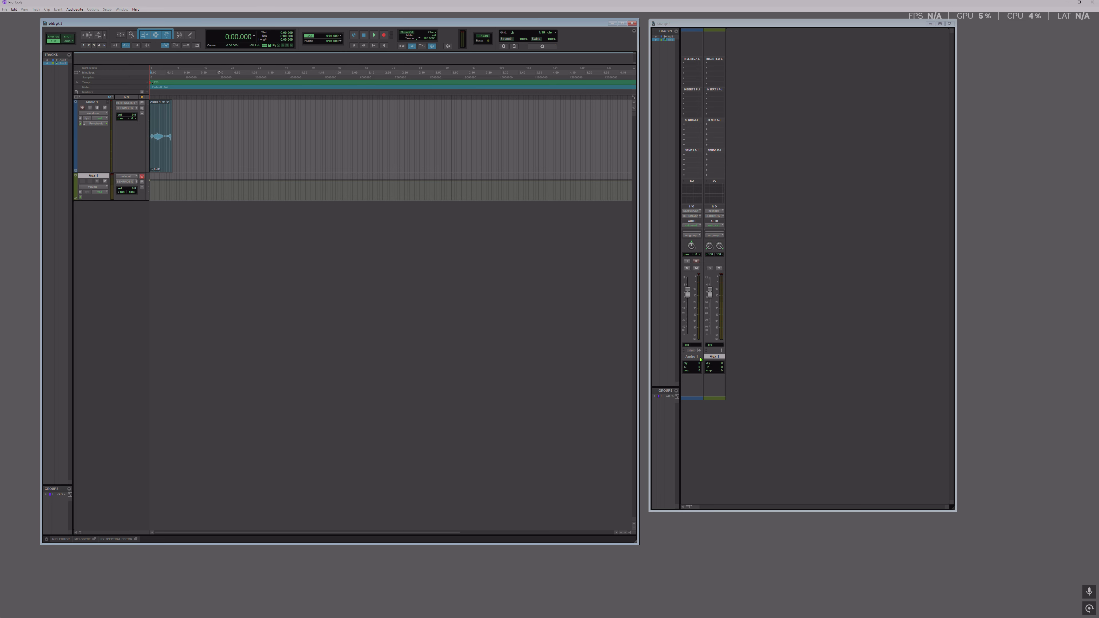
Set the aux track's input to Bus 1-2 (Stereo).
{"action": "left_click", "coordinate": [714, 211]}
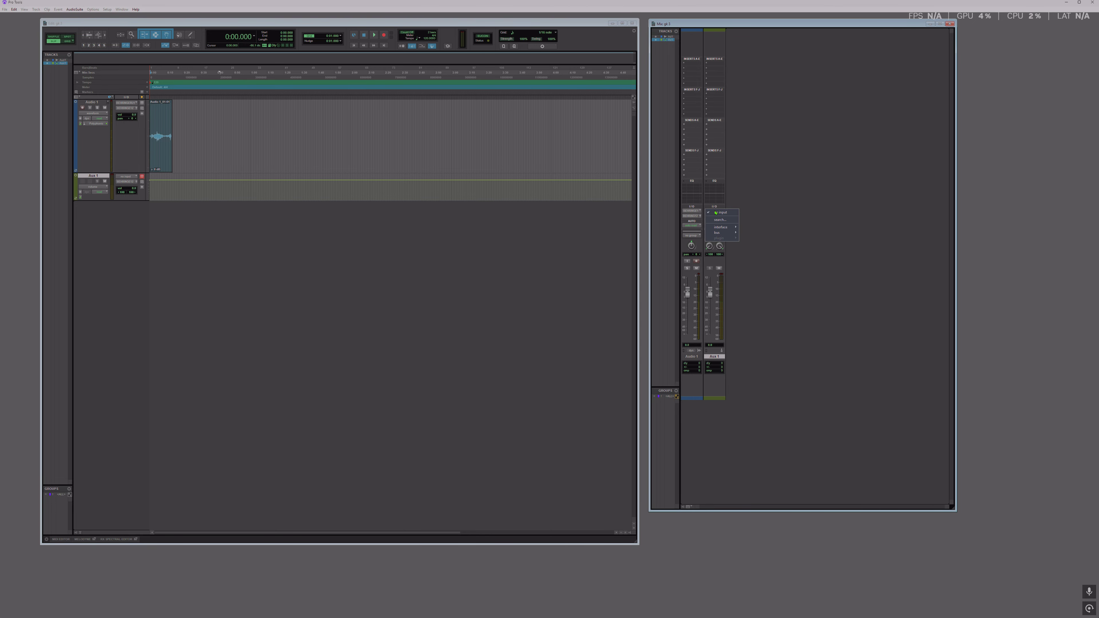
{"action": "mouse_move", "coordinate": [726, 234]}
{"action": "left_click", "coordinate": [693, 237]}
{"action": "left_click", "coordinate": [715, 212]}
{"action": "mouse_move", "coordinate": [727, 233]}
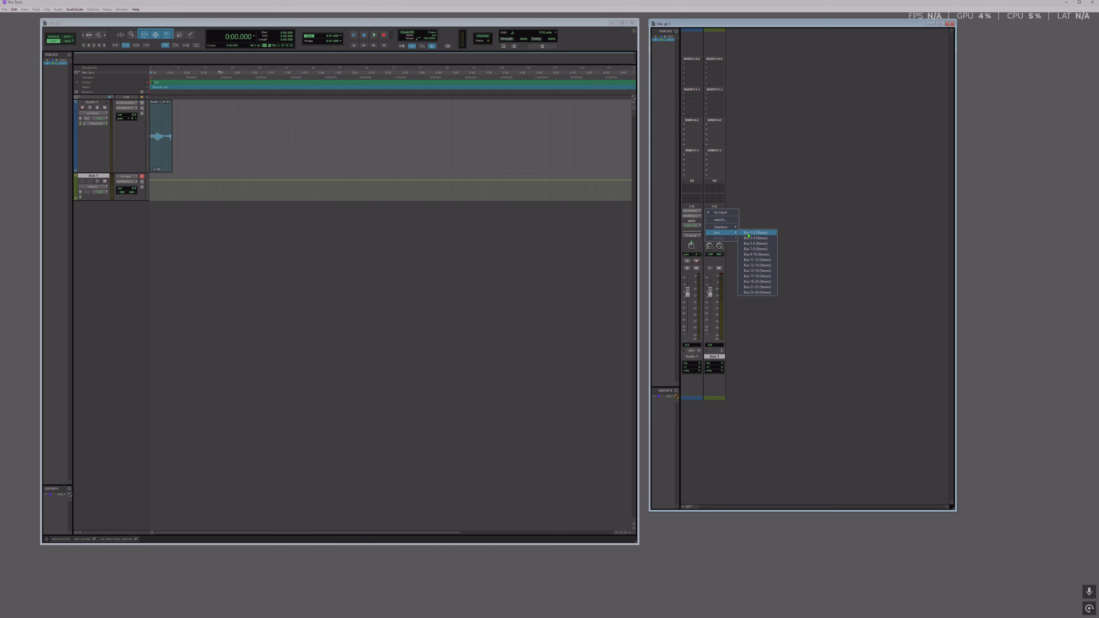
{"action": "left_click", "coordinate": [764, 235]}
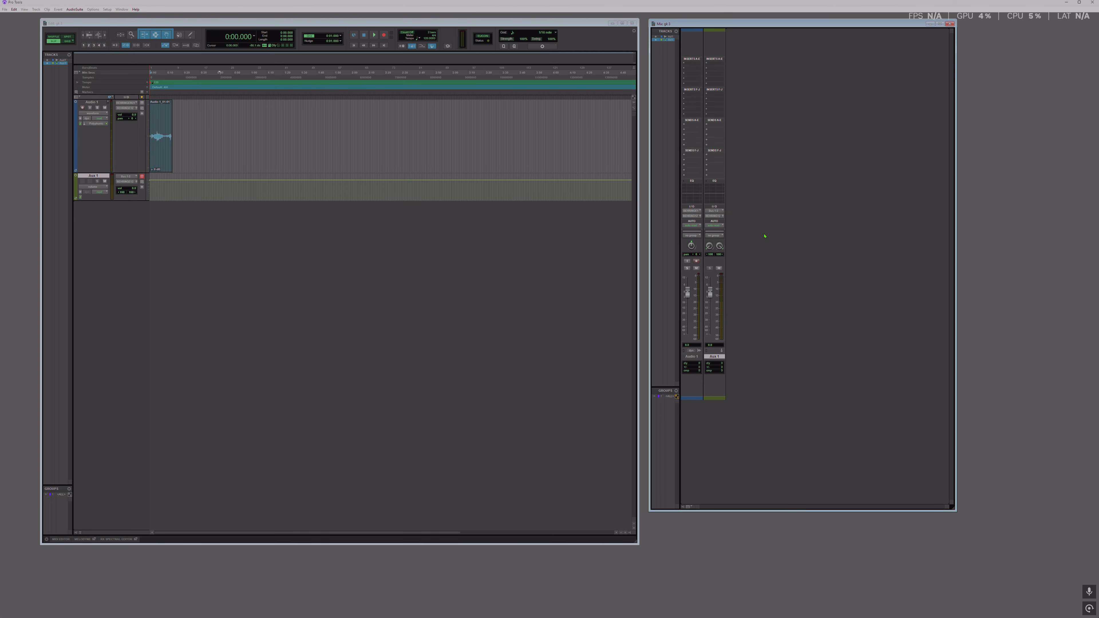
Try Bus 17-18 (Stereo) as the aux track's input.
{"action": "left_click", "coordinate": [717, 212]}
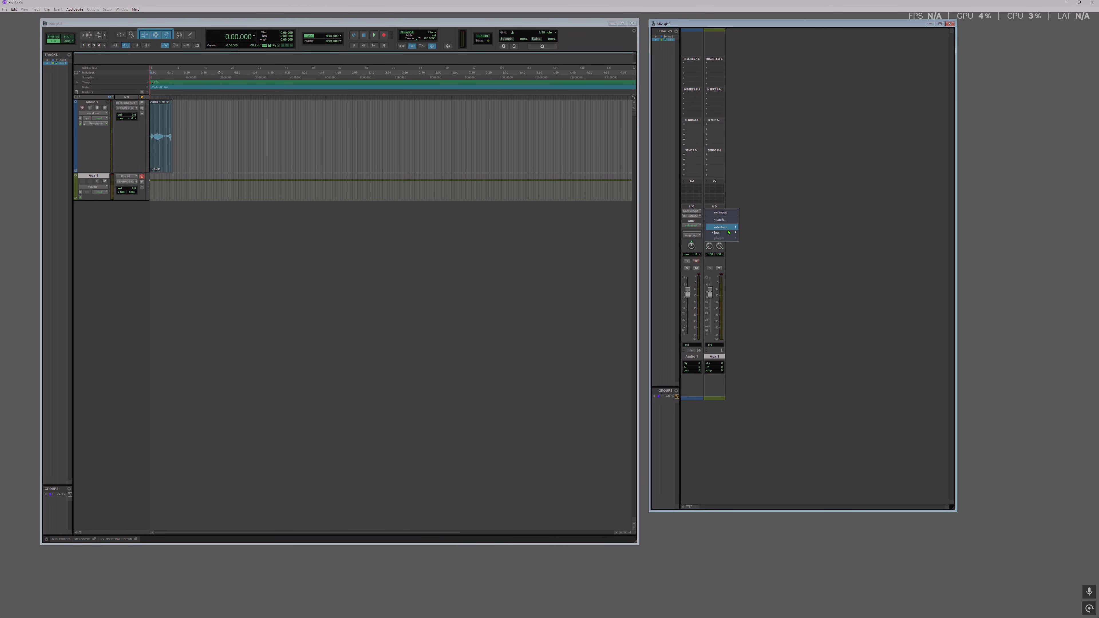
{"action": "mouse_move", "coordinate": [734, 234]}
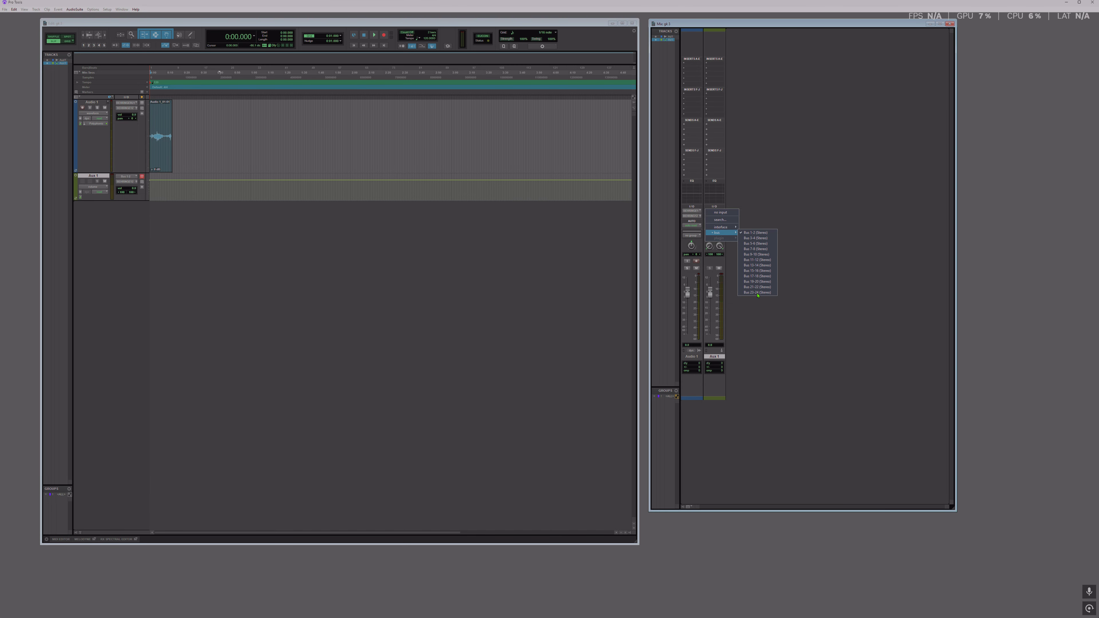
{"action": "left_click", "coordinate": [756, 275]}
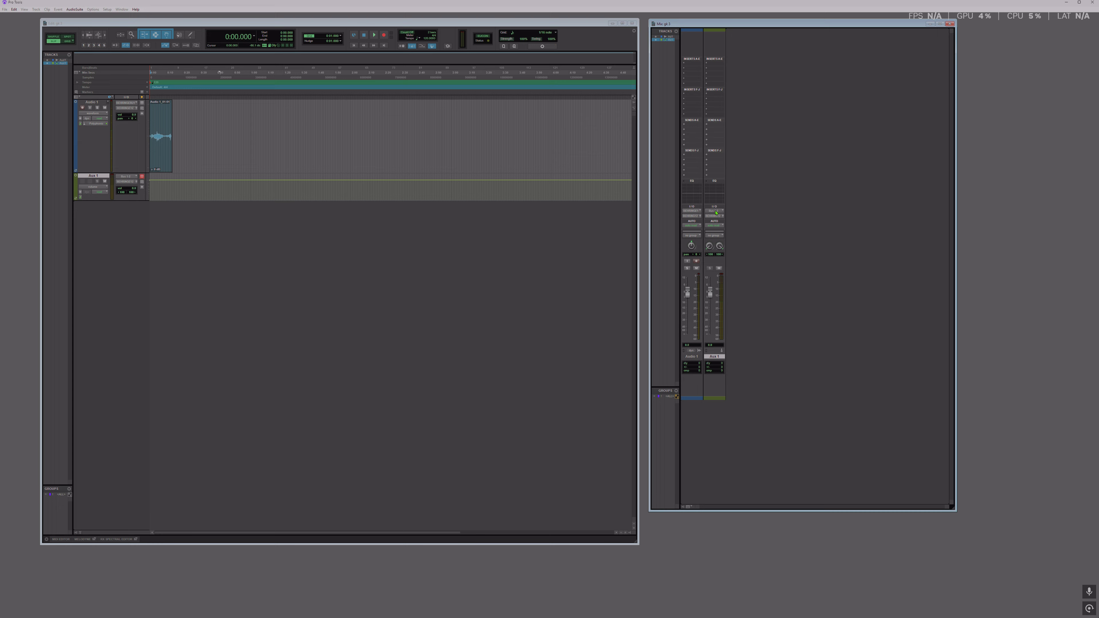
Add a send on the audio track routed to Bus 1-2 (Stereo) and close its send window.
{"action": "left_click", "coordinate": [690, 126]}
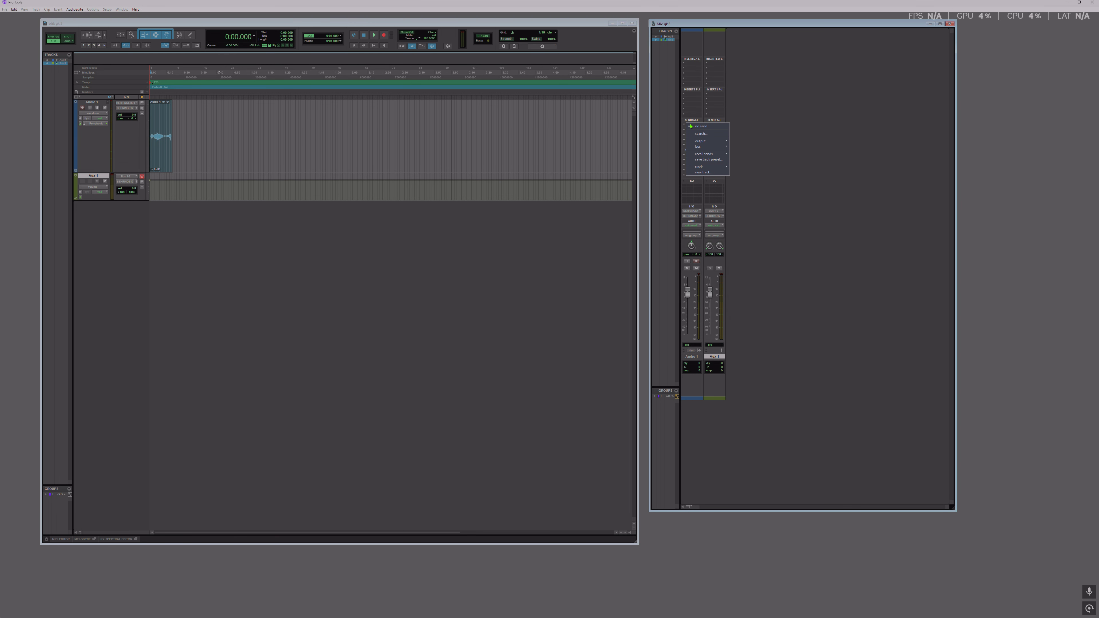
{"action": "mouse_move", "coordinate": [714, 146]}
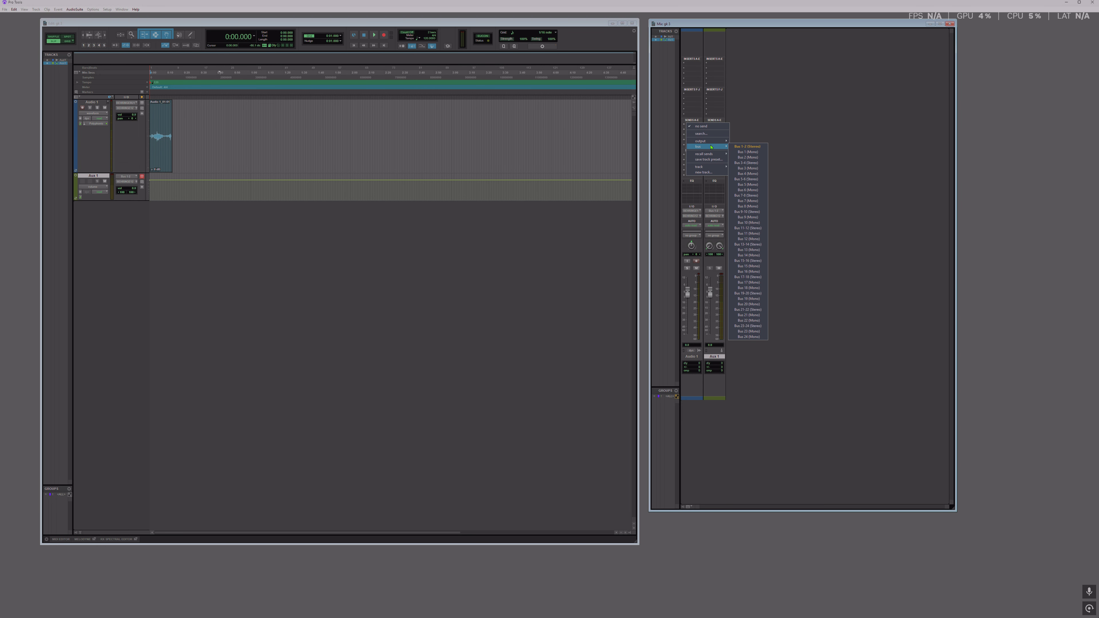
{"action": "left_click", "coordinate": [745, 147]}
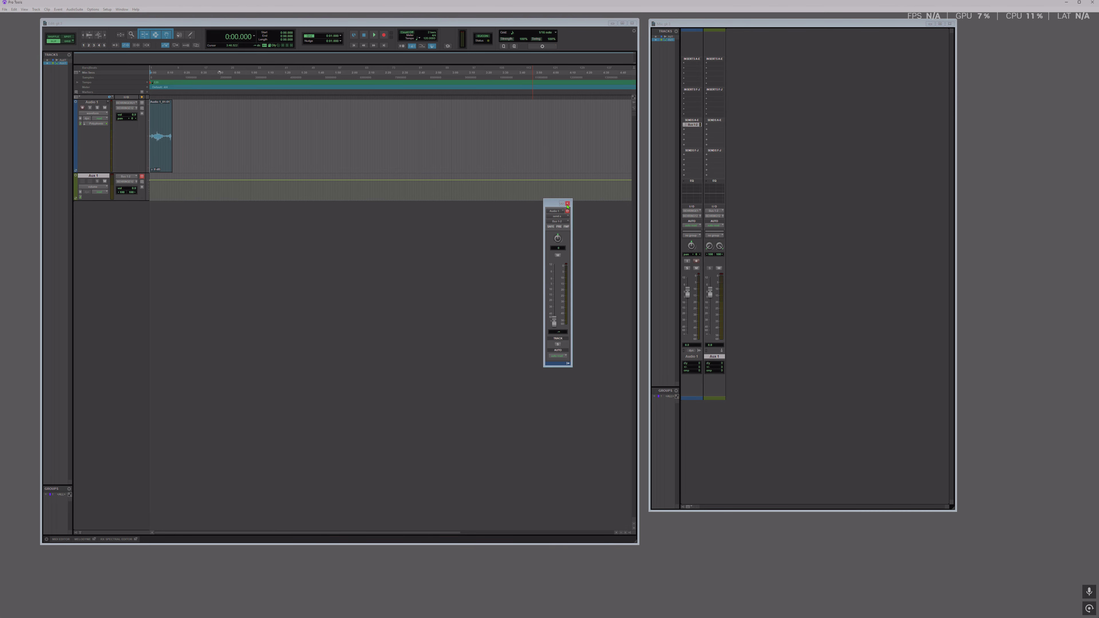
{"action": "left_click", "coordinate": [567, 204]}
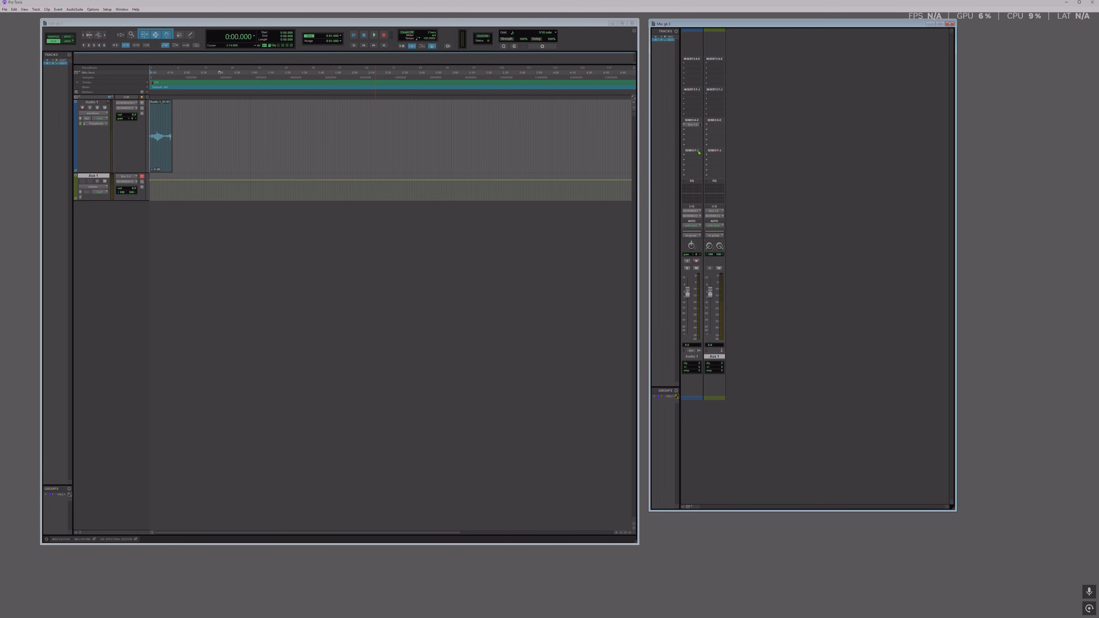
Insert the multichannel D-Verb reverb in the aux track's first insert slot and close the plug-in window.
{"action": "left_click", "coordinate": [714, 65]}
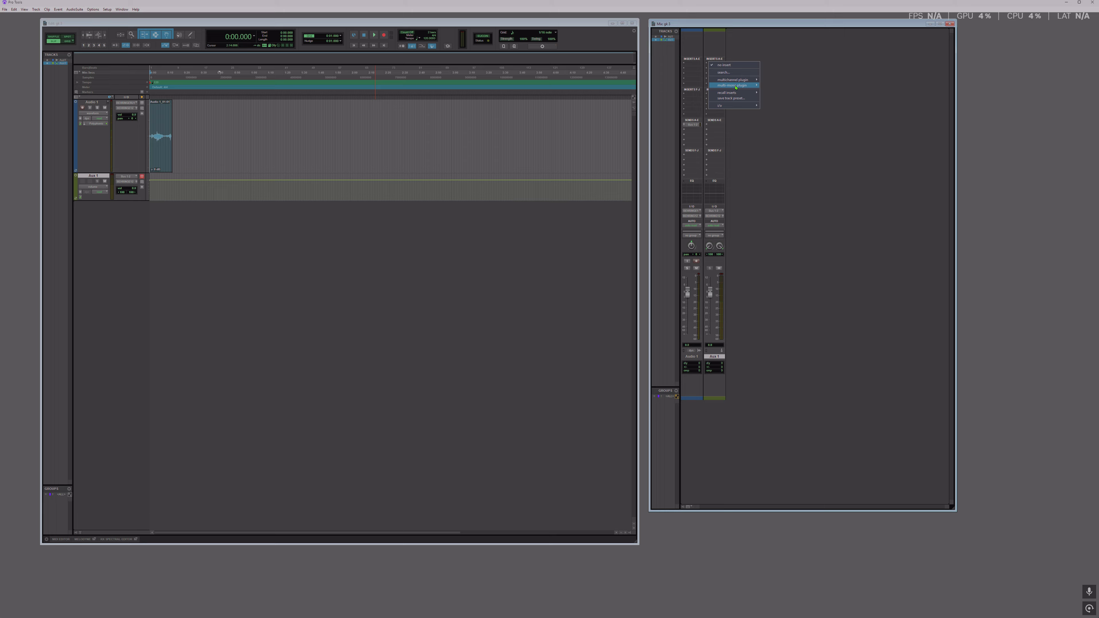
{"action": "mouse_move", "coordinate": [735, 85]}
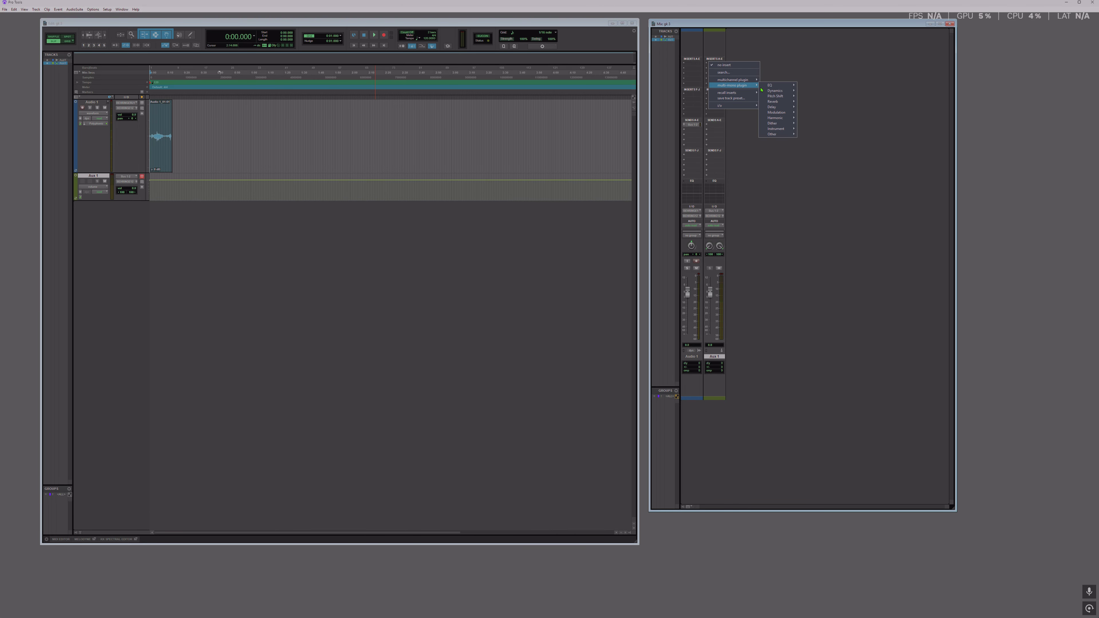
{"action": "mouse_move", "coordinate": [774, 102]}
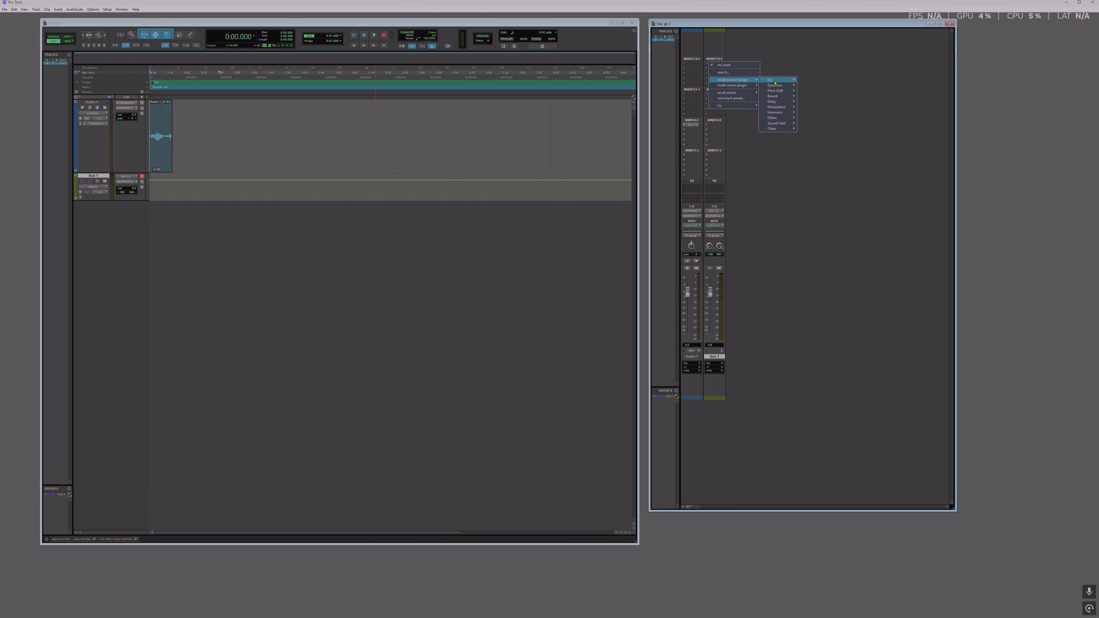
{"action": "left_click", "coordinate": [823, 99]}
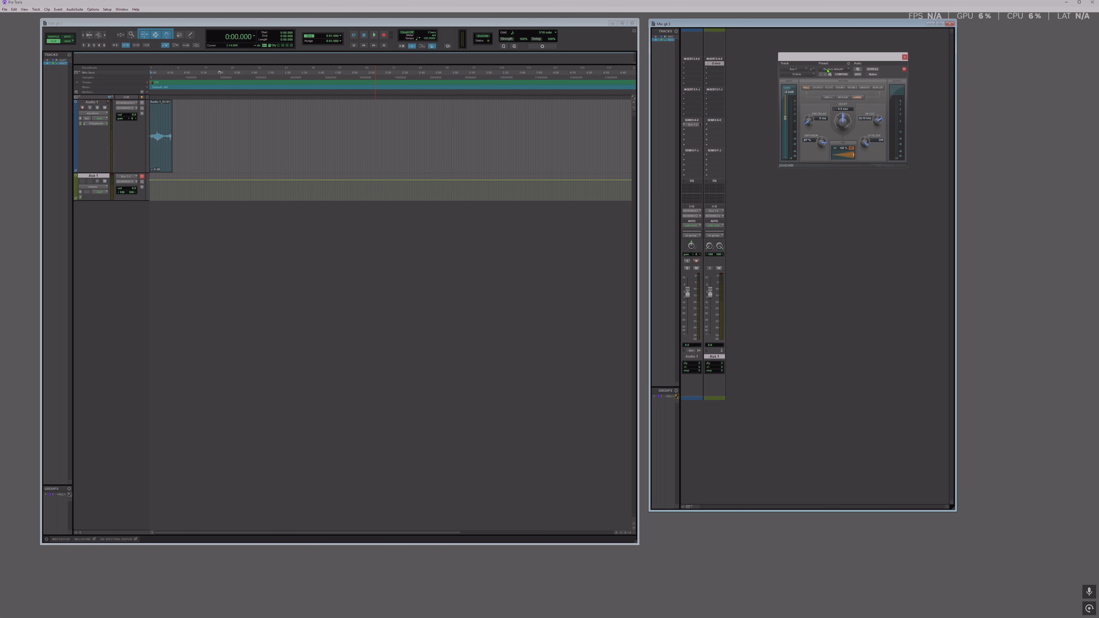
{"action": "left_click", "coordinate": [837, 70]}
{"action": "left_click", "coordinate": [835, 147]}
{"action": "left_click", "coordinate": [904, 57]}
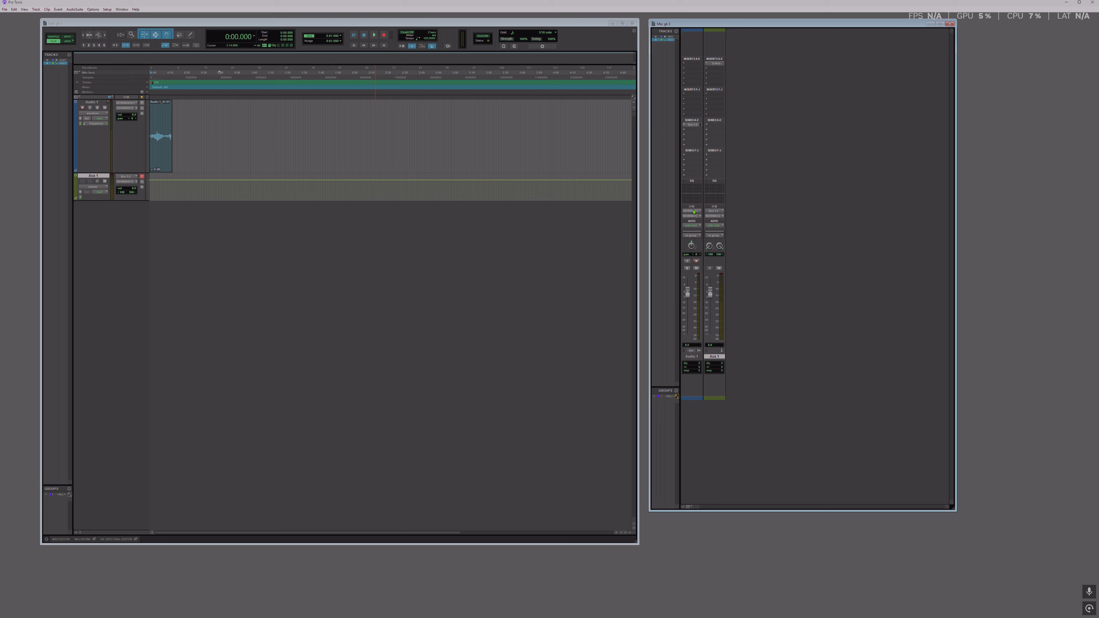
Raise the audio track's Bus 1-2 send level, lower it partway again, and close the send window.
{"action": "left_click", "coordinate": [692, 125]}
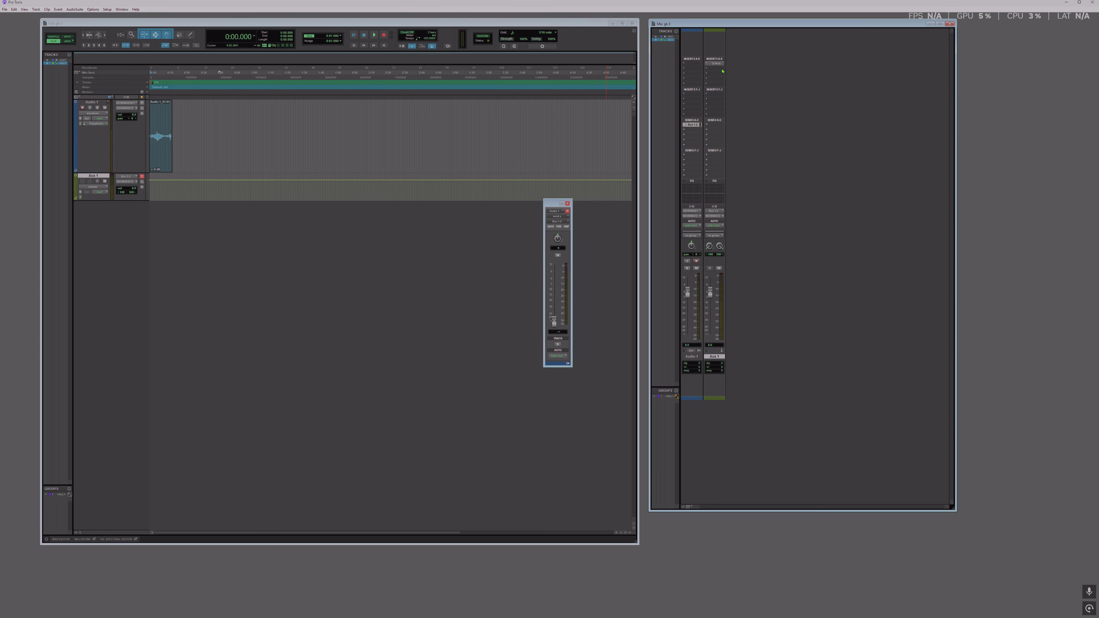
{"action": "left_click_drag", "start_coordinate": [554, 325], "coordinate": [555, 293]}
{"action": "left_click_drag", "start_coordinate": [554, 286], "coordinate": [554, 289]}
{"action": "left_click", "coordinate": [567, 203]}
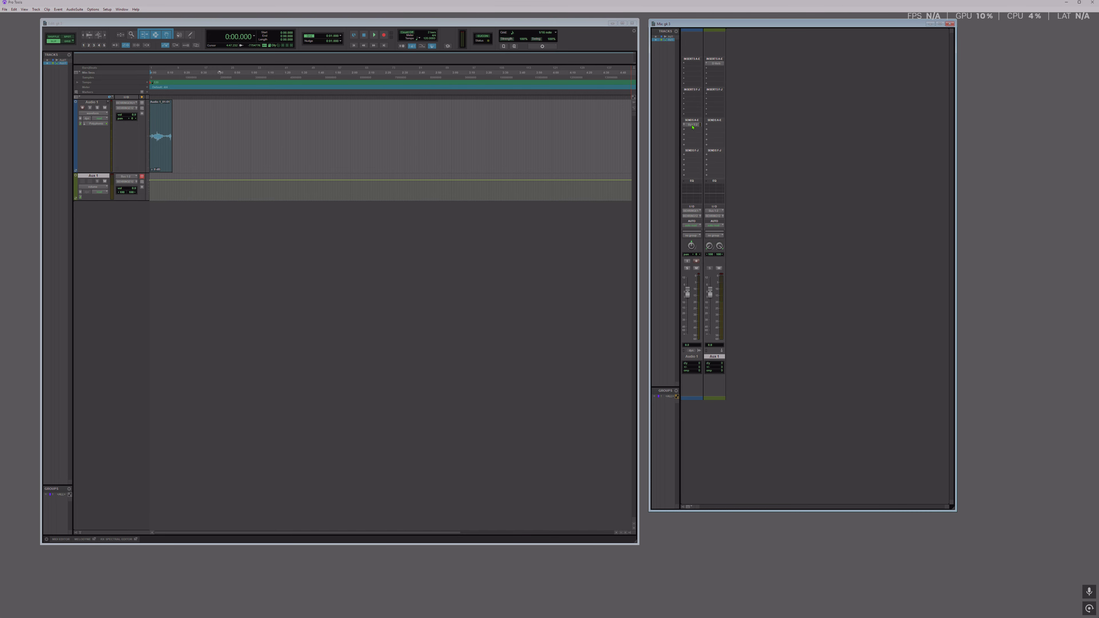
{"action": "left_click", "coordinate": [692, 125]}
{"action": "left_click_drag", "start_coordinate": [554, 294], "coordinate": [555, 307]}
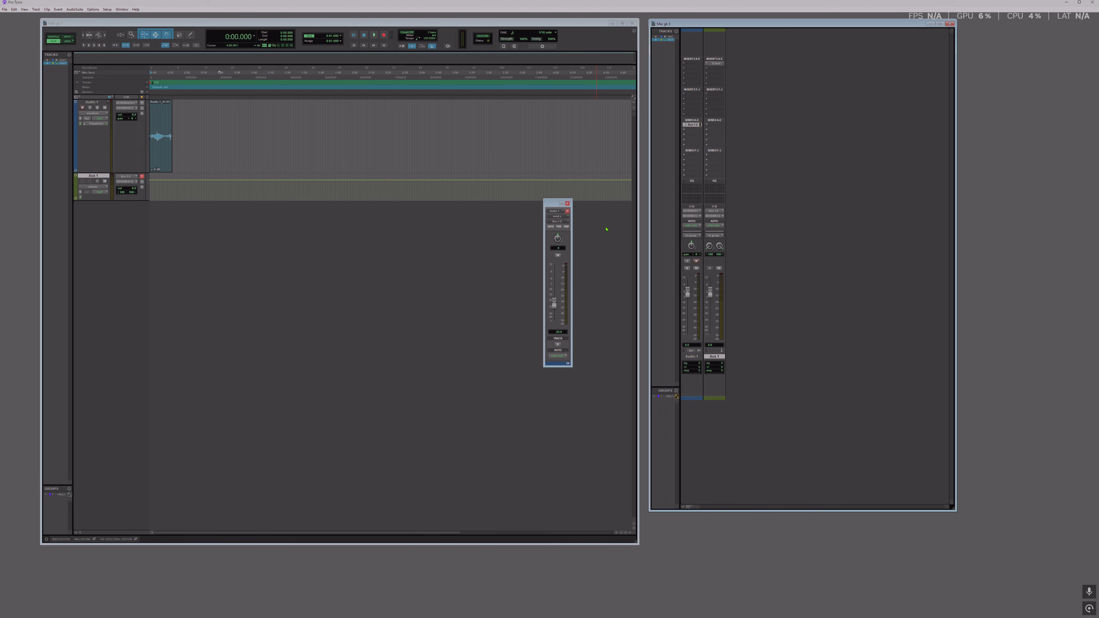
{"action": "left_click", "coordinate": [567, 203]}
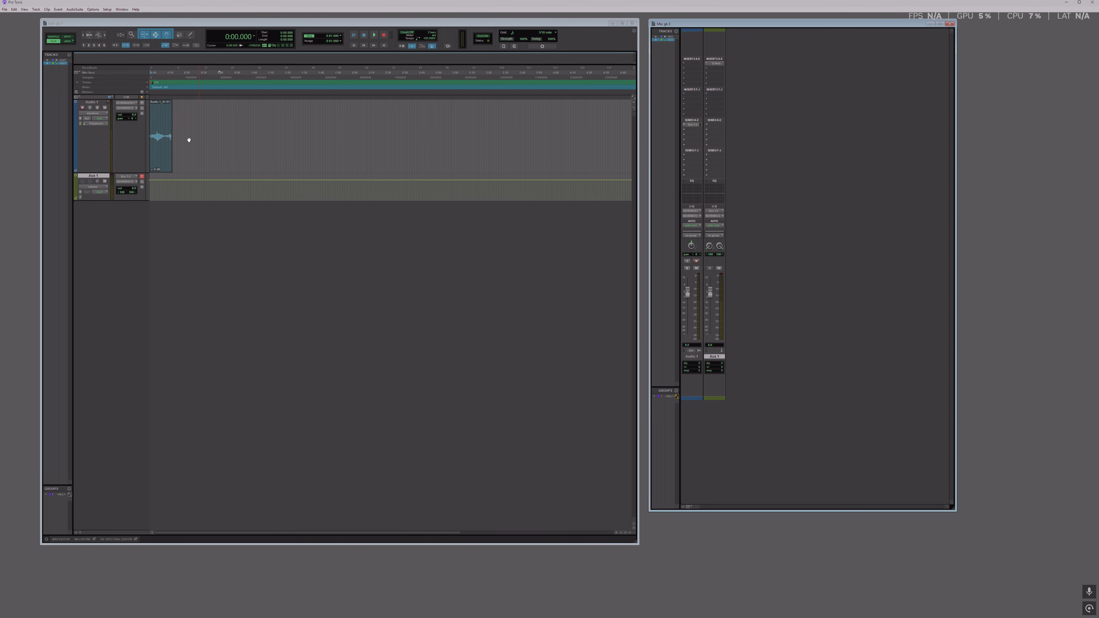
Insert the D-Verb reverb in the audio track's first insert slot and close the plug-in window.
{"action": "left_click", "coordinate": [692, 64]}
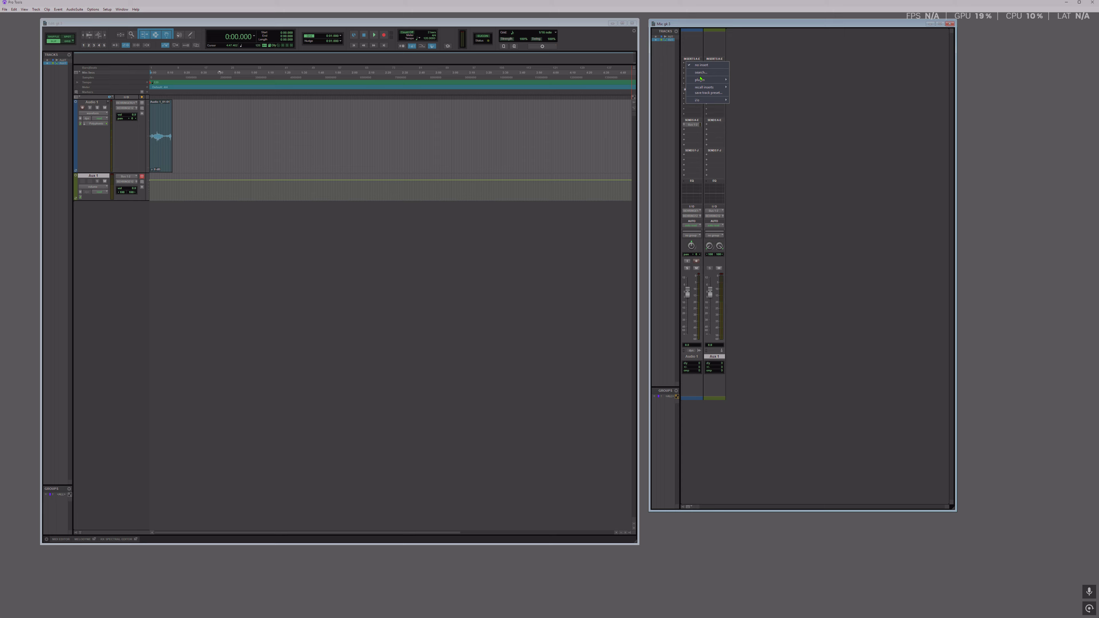
{"action": "mouse_move", "coordinate": [702, 80]}
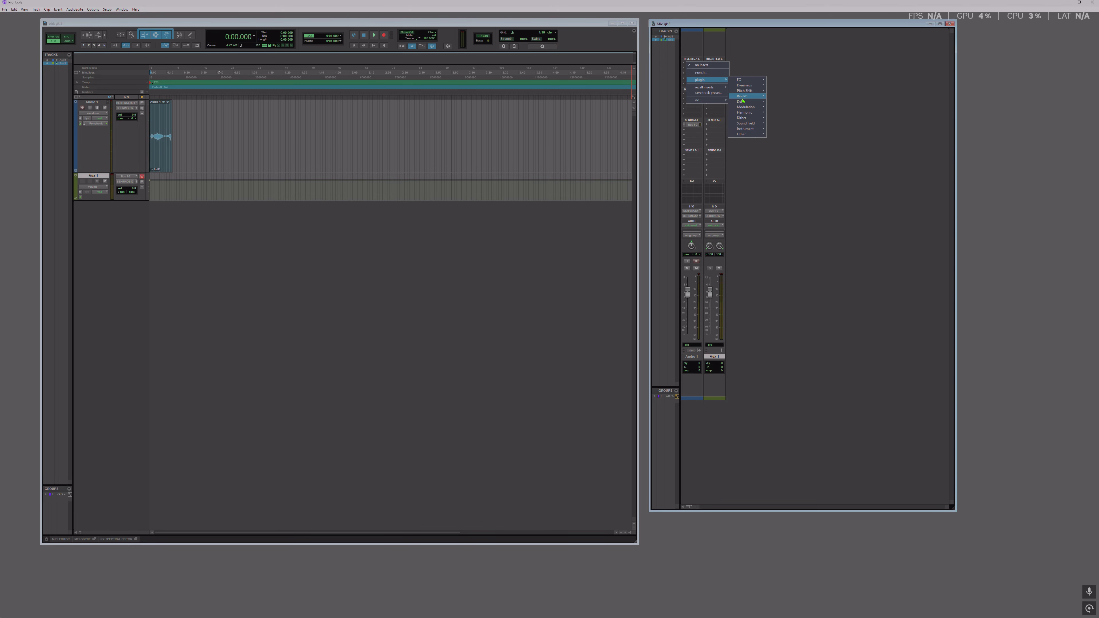
{"action": "mouse_move", "coordinate": [743, 96]}
{"action": "left_click", "coordinate": [781, 98]}
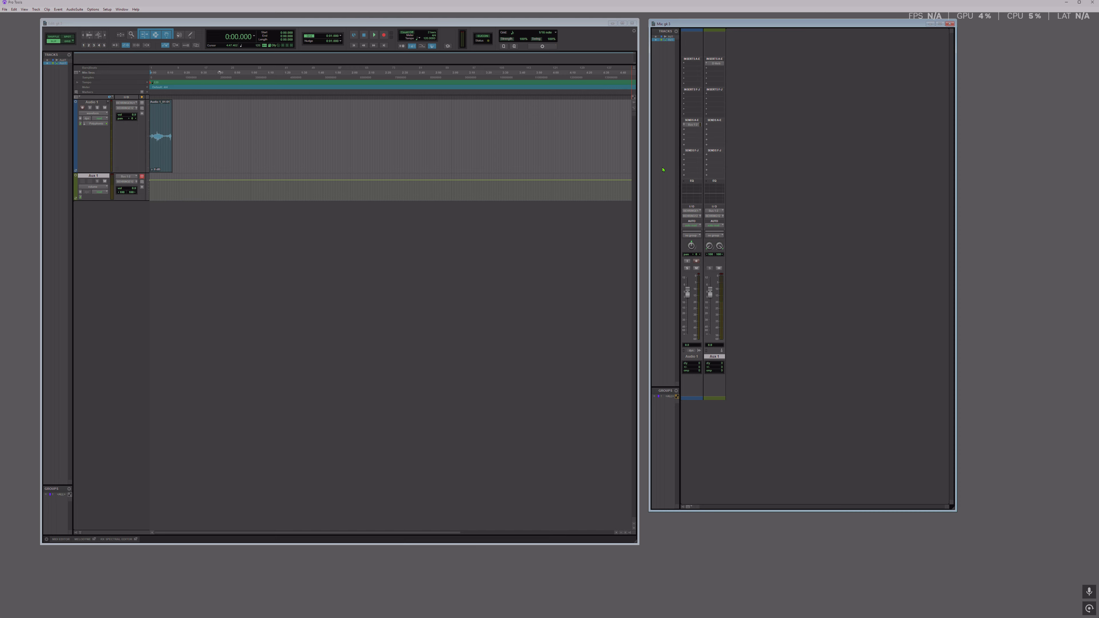
{"action": "left_click", "coordinate": [685, 68]}
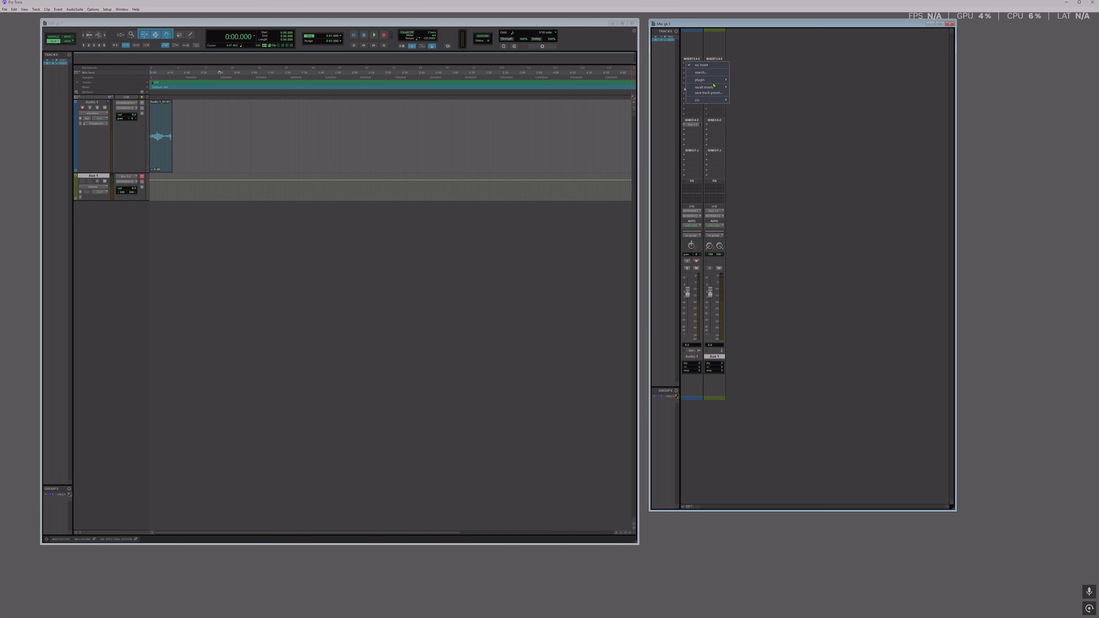
{"action": "mouse_move", "coordinate": [722, 81]}
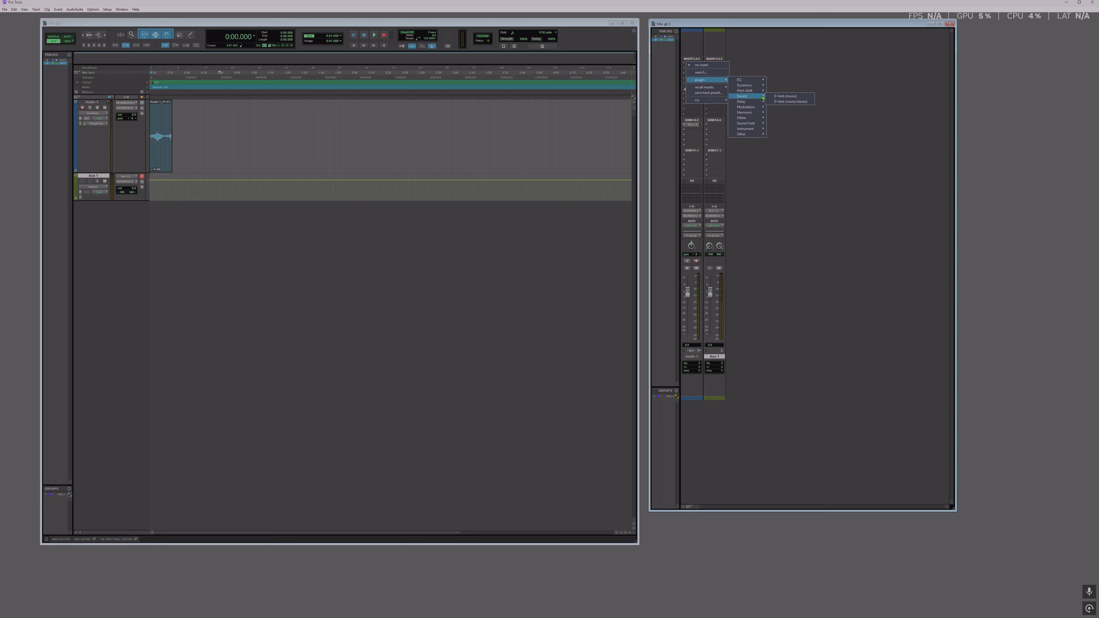
{"action": "left_click", "coordinate": [784, 101]}
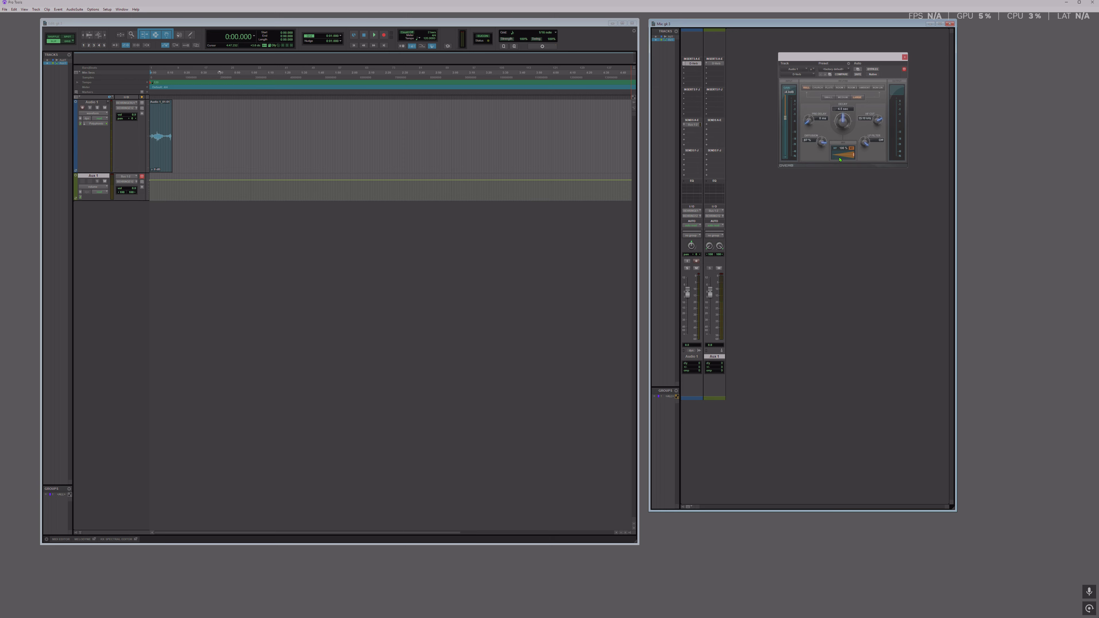
{"action": "left_click", "coordinate": [905, 57]}
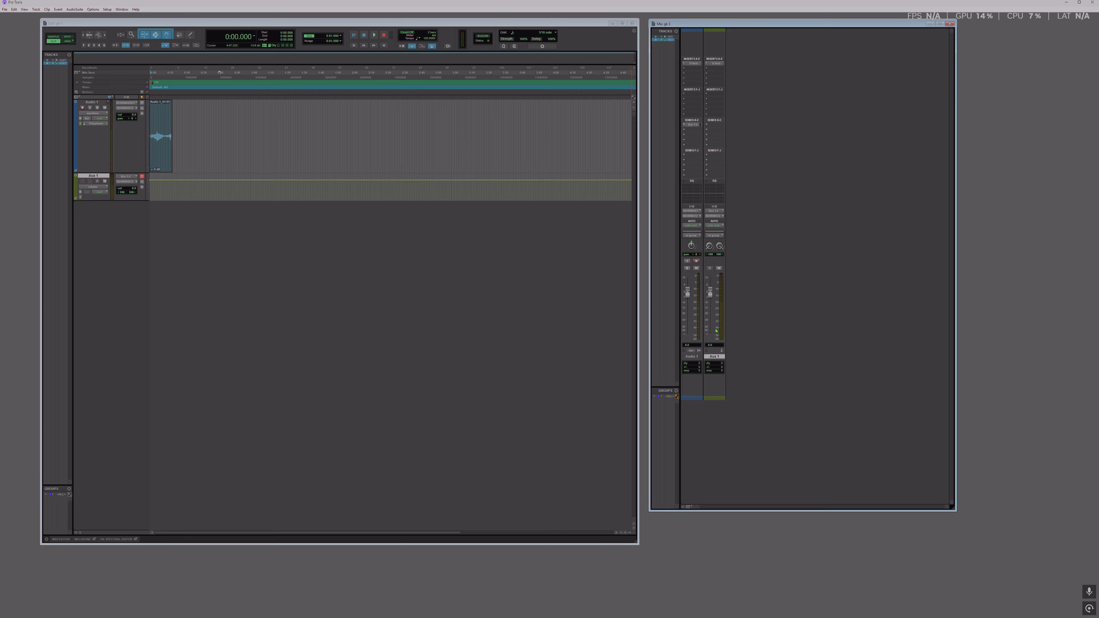
Play the recording while raising the audio track's Bus 1-2 send level, close the send window, and stop playback.
{"action": "left_click", "coordinate": [692, 125]}
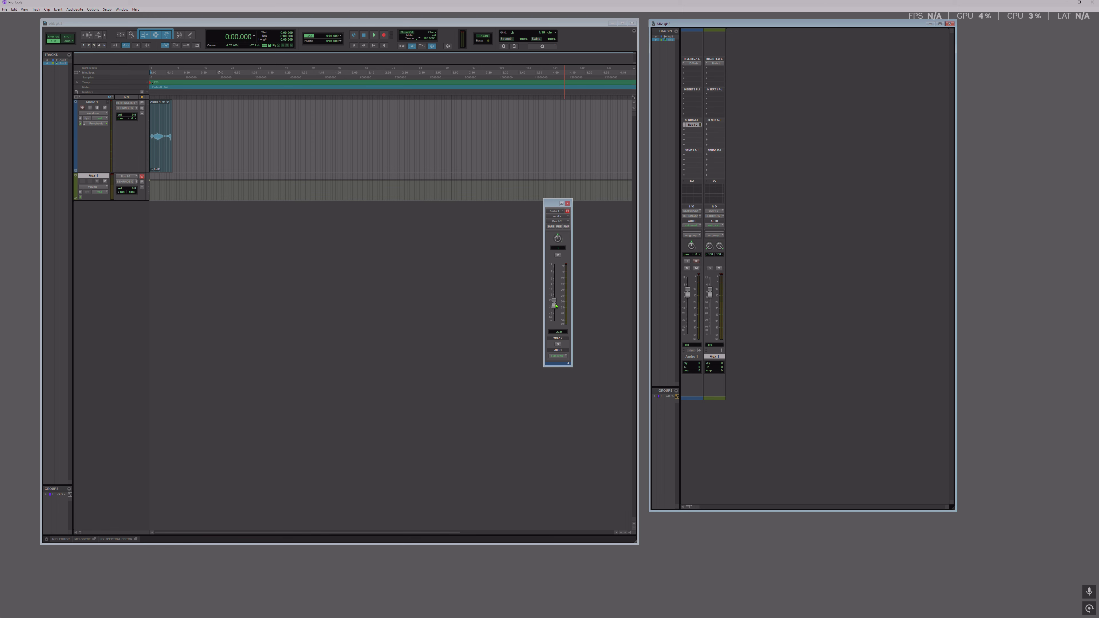
{"action": "left_click_drag", "start_coordinate": [556, 306], "coordinate": [558, 309]}
{"action": "key", "text": "space"}
{"action": "left_click_drag", "start_coordinate": [554, 306], "coordinate": [560, 282]}
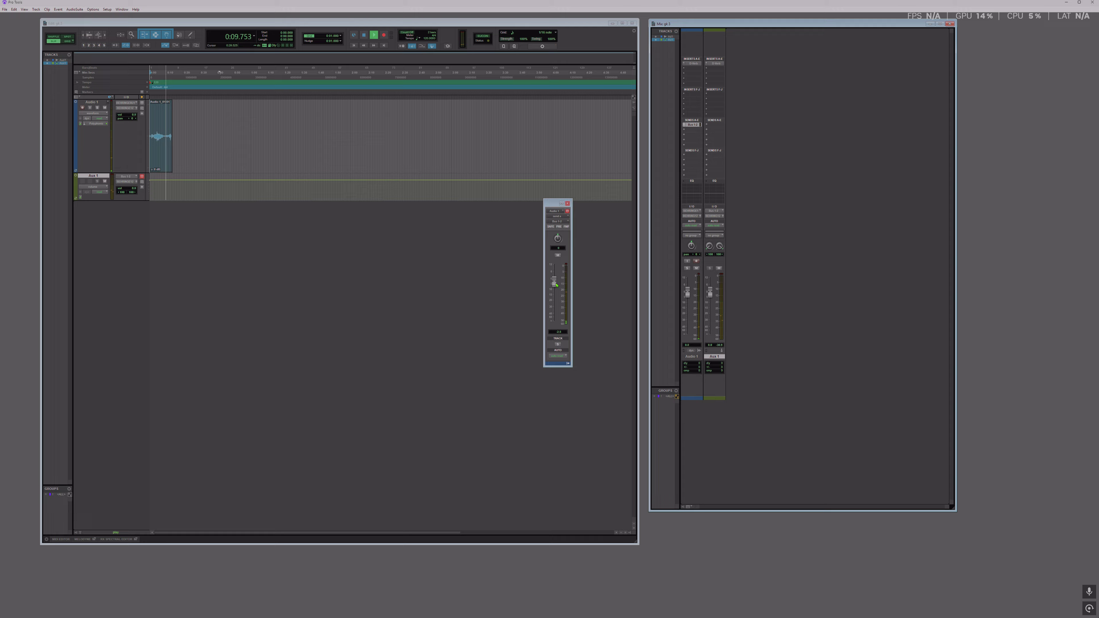
{"action": "left_click", "coordinate": [567, 204]}
{"action": "key", "text": "space"}
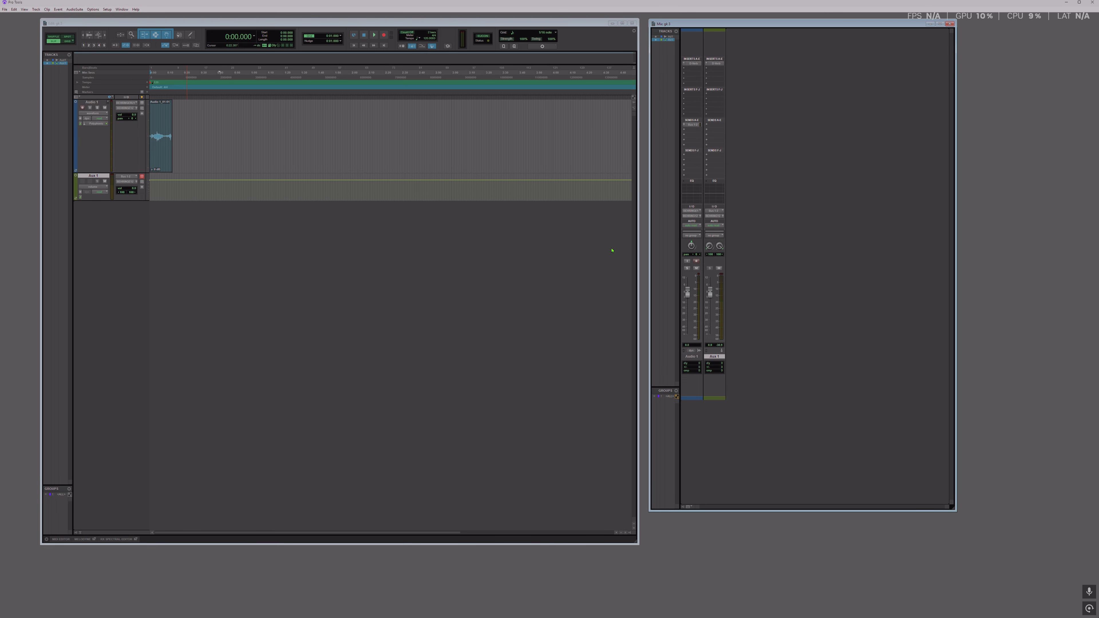
{"action": "left_click", "coordinate": [130, 239]}
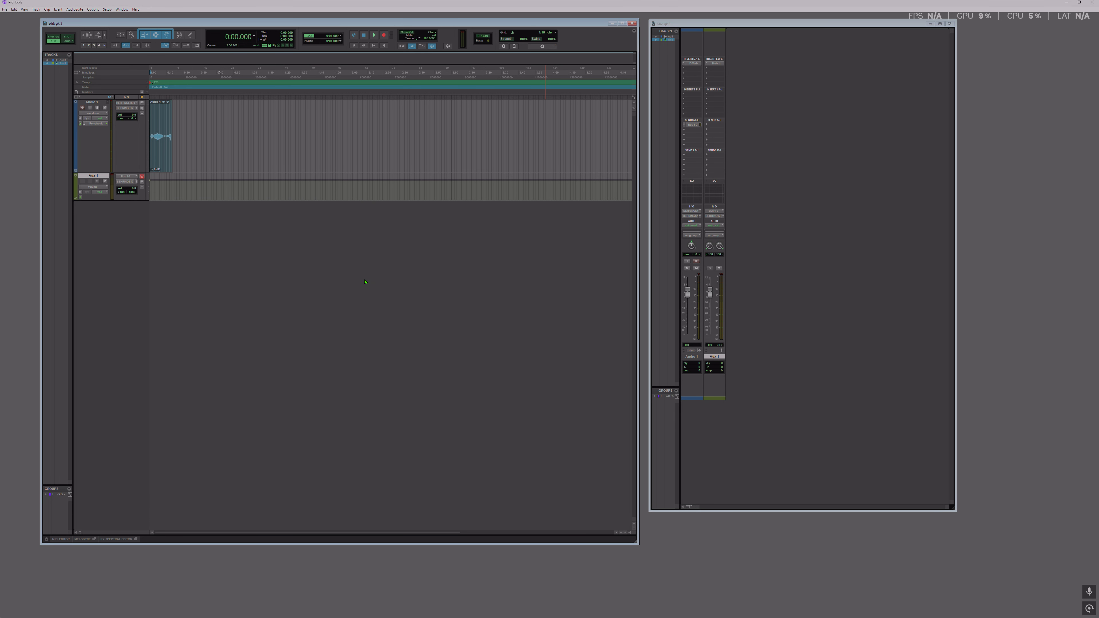
Create one new stereo Master Fader track.
{"action": "key", "text": "ctrl+shift+n"}
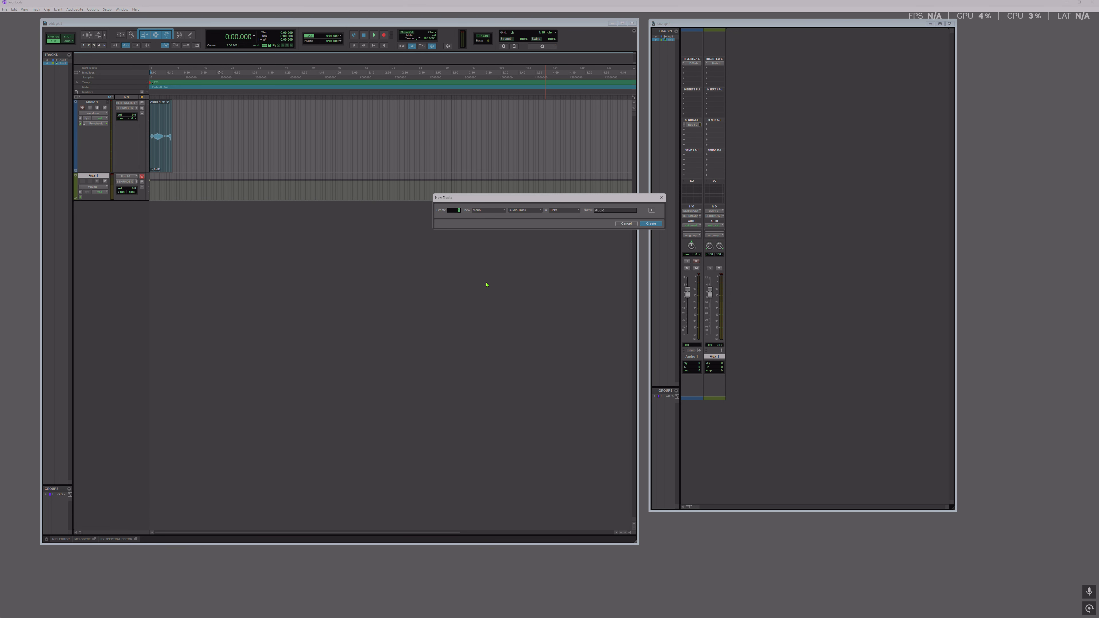
{"action": "left_click", "coordinate": [491, 211]}
{"action": "left_click", "coordinate": [487, 218]}
{"action": "left_click", "coordinate": [529, 211]}
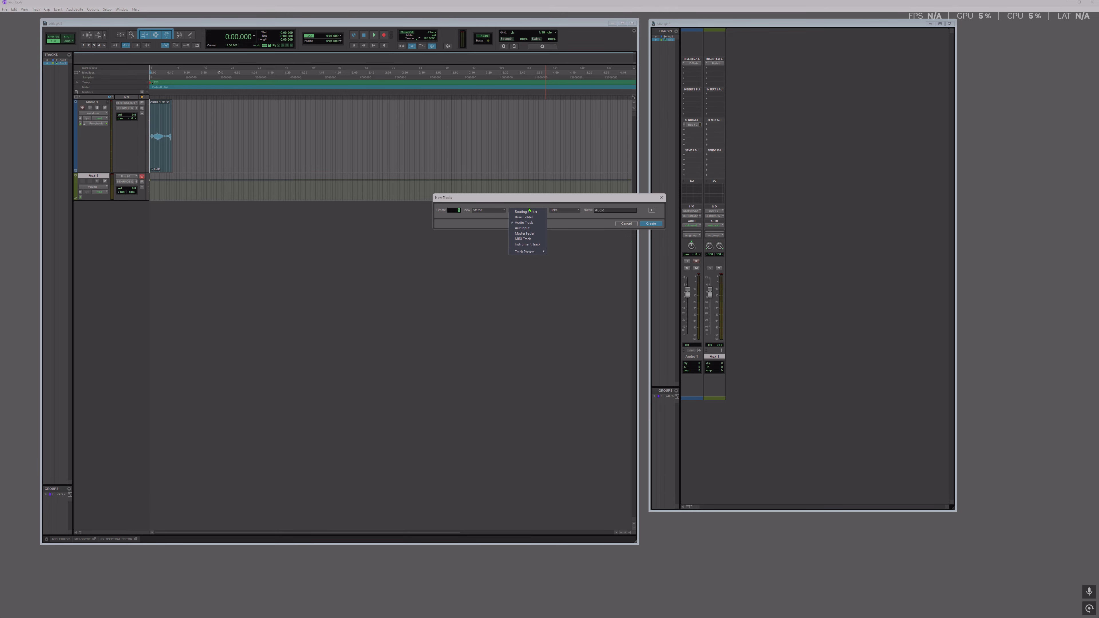
{"action": "left_click", "coordinate": [525, 234]}
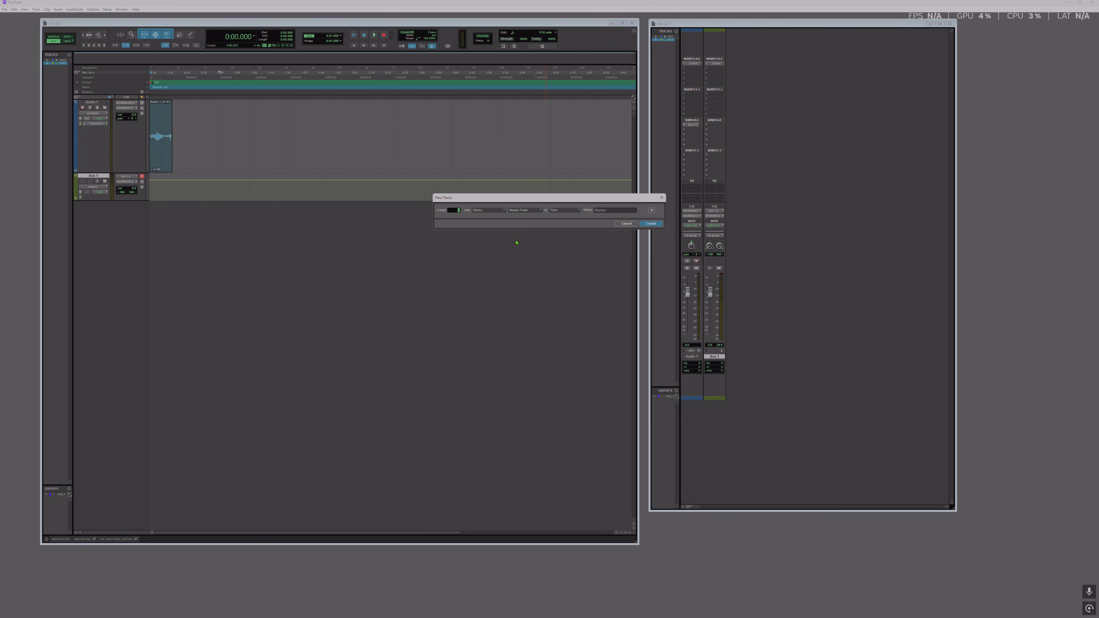
{"action": "left_click", "coordinate": [651, 223]}
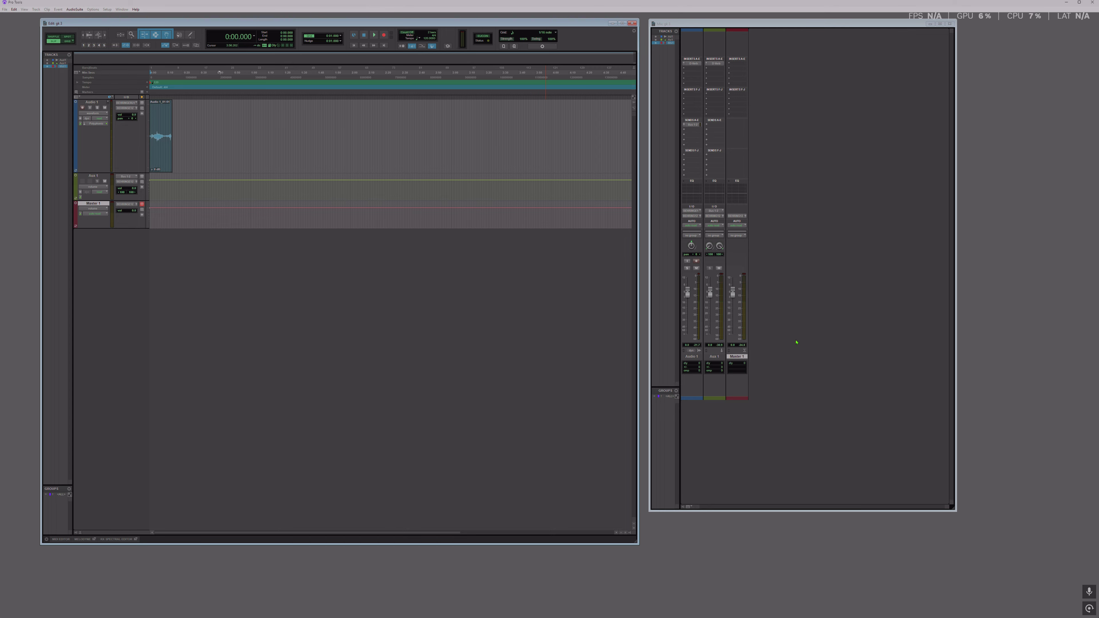
Look through the multichannel Dynamics plug-ins offered for the master track's first insert slot and close the list without choosing one.
{"action": "left_click", "coordinate": [740, 65]}
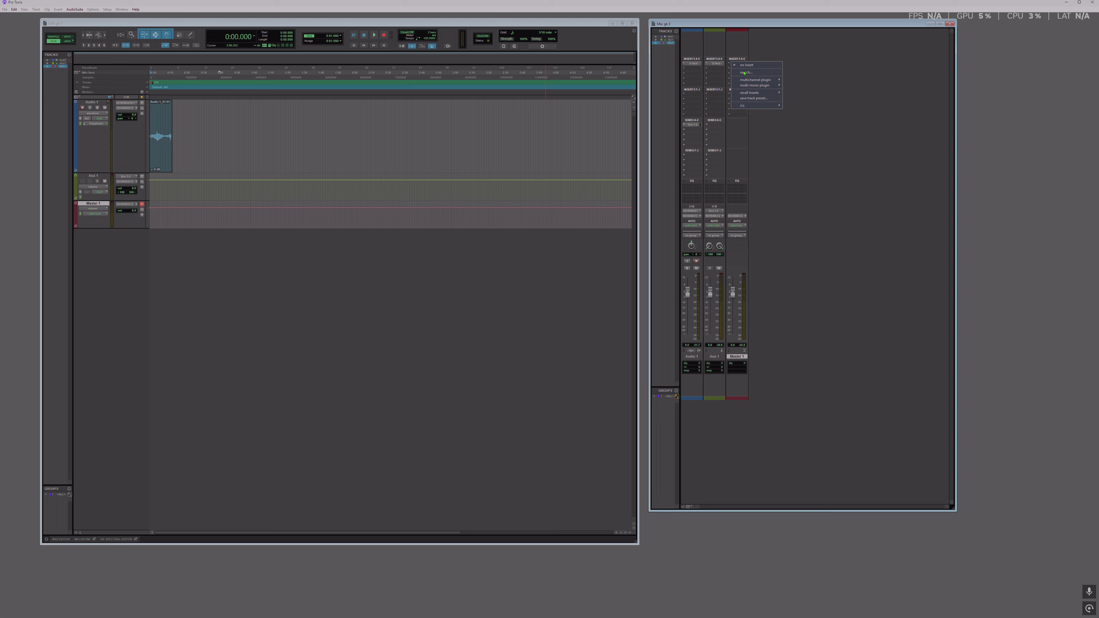
{"action": "mouse_move", "coordinate": [746, 82]}
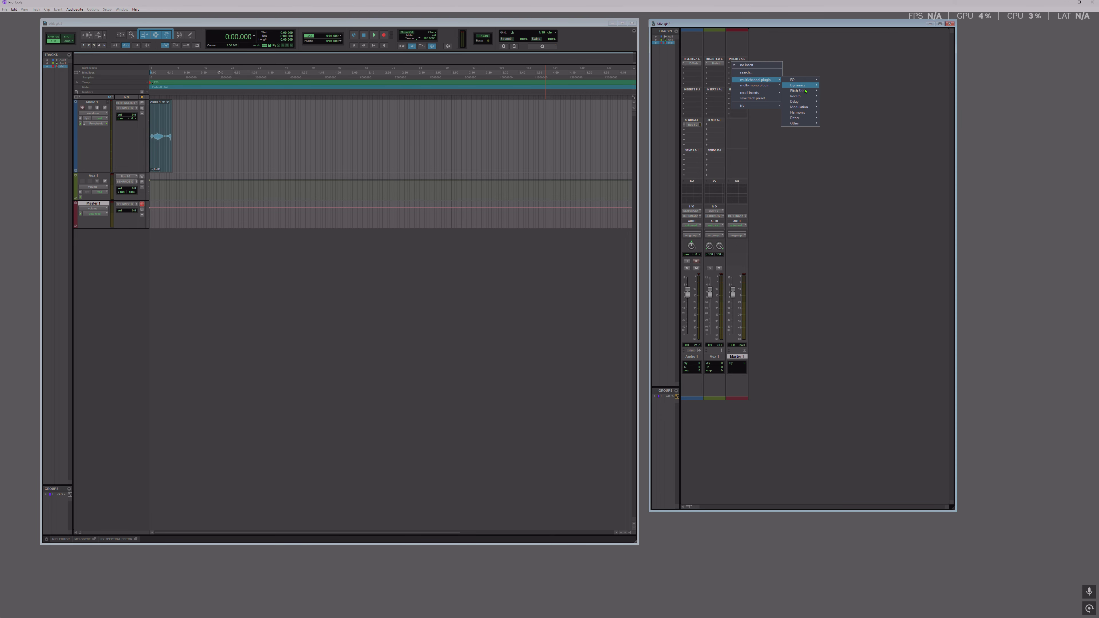
{"action": "mouse_move", "coordinate": [800, 82]}
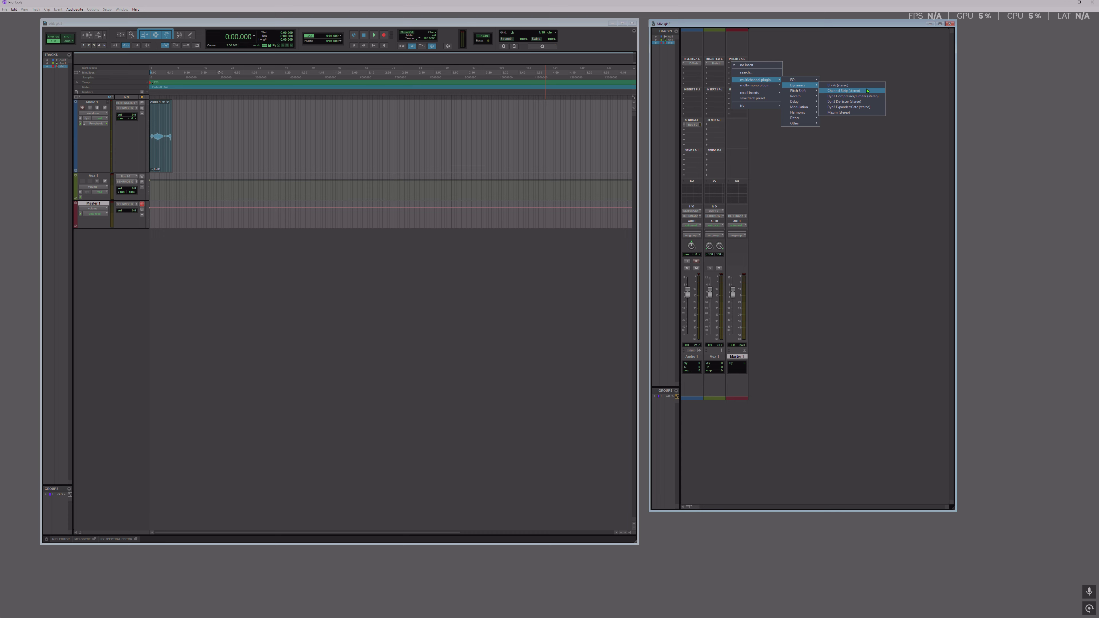
{"action": "left_click", "coordinate": [845, 61]}
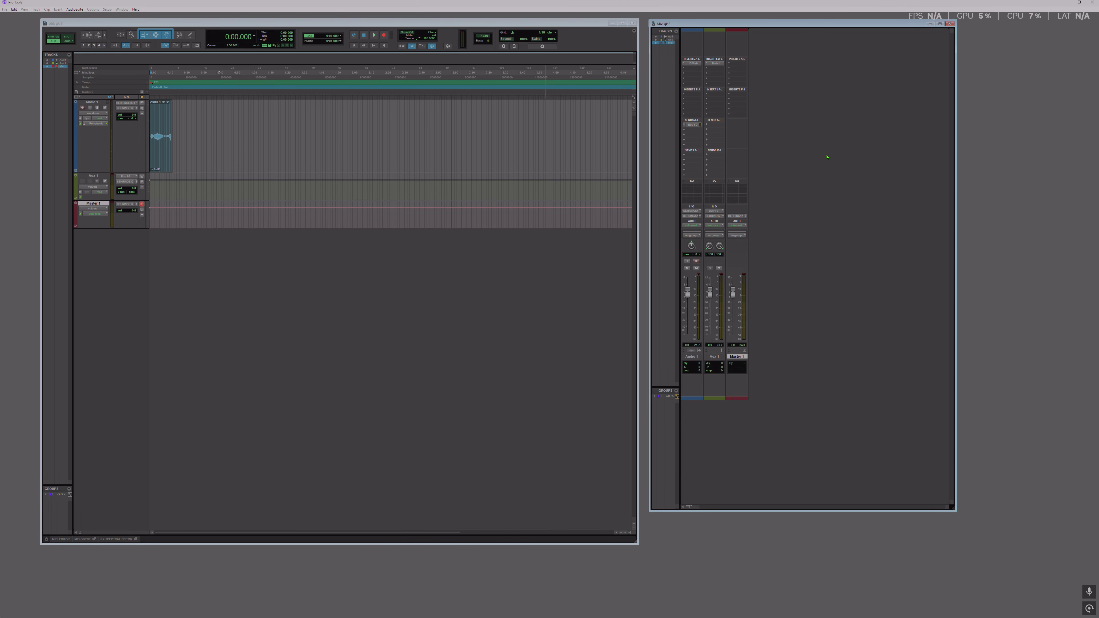
Create one new stereo Instrument Track.
{"action": "left_click", "coordinate": [97, 287]}
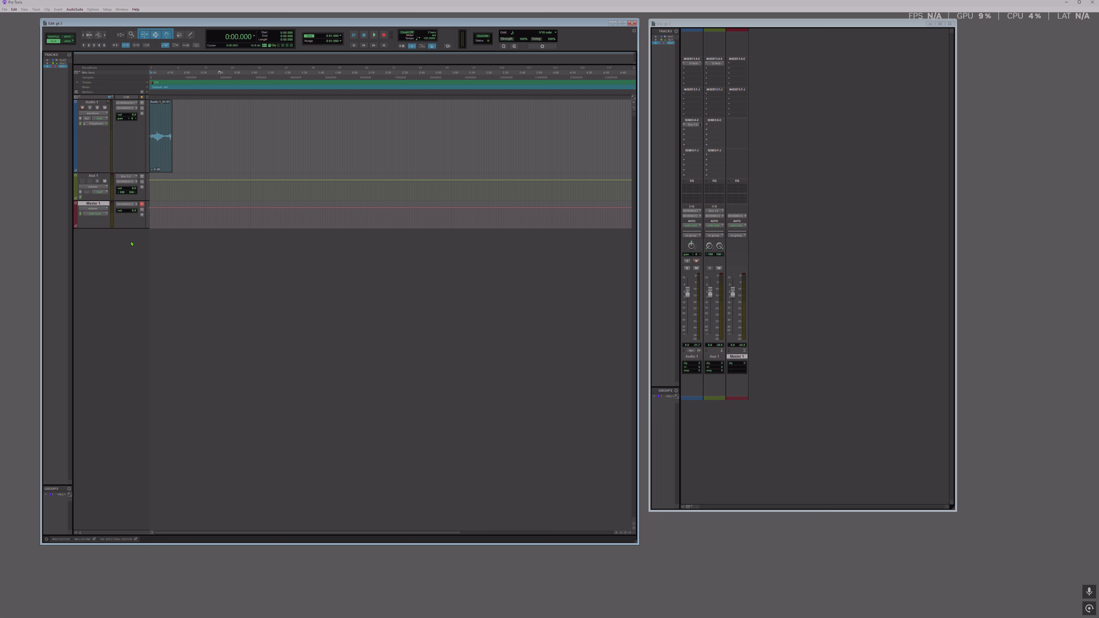
{"action": "key", "text": "ctrl+shift+n"}
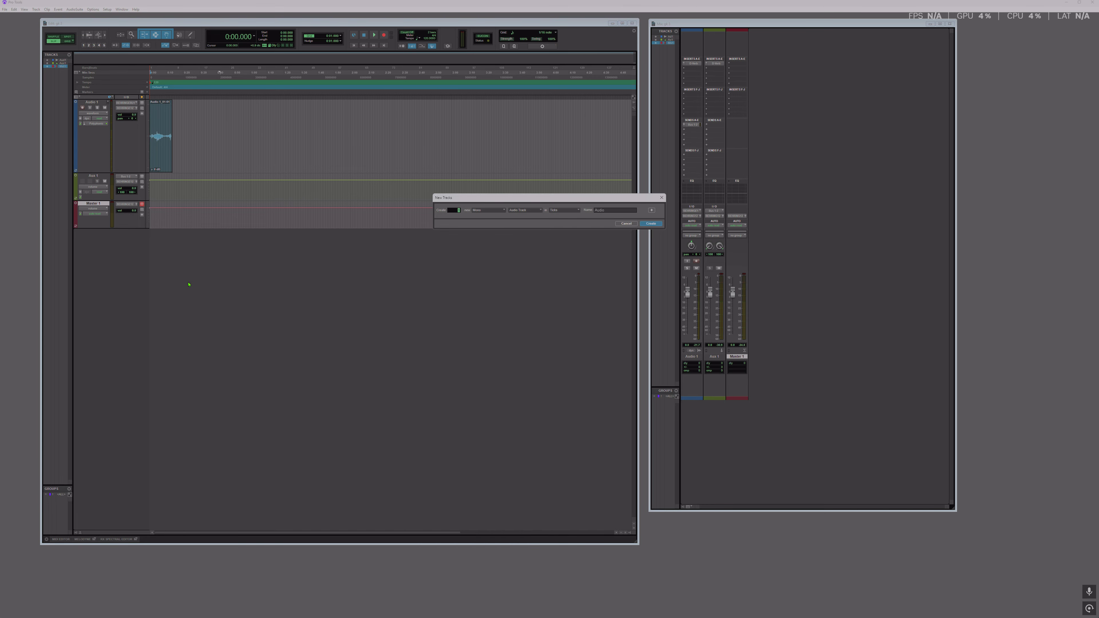
{"action": "left_click", "coordinate": [483, 212]}
{"action": "left_click", "coordinate": [480, 217]}
{"action": "left_click", "coordinate": [523, 210]}
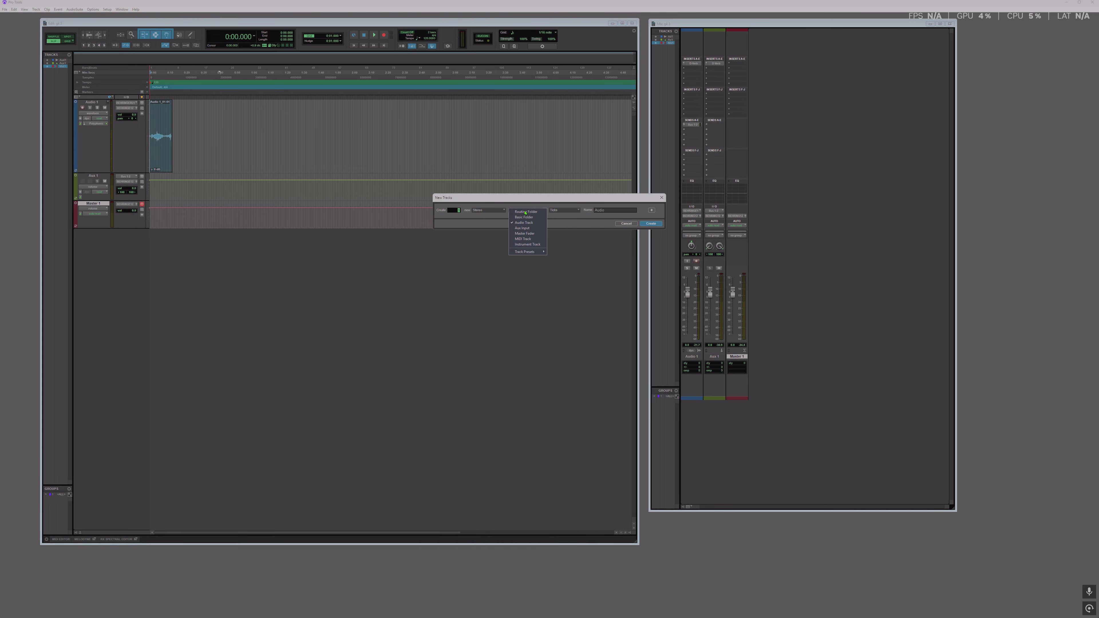
{"action": "left_click", "coordinate": [527, 244]}
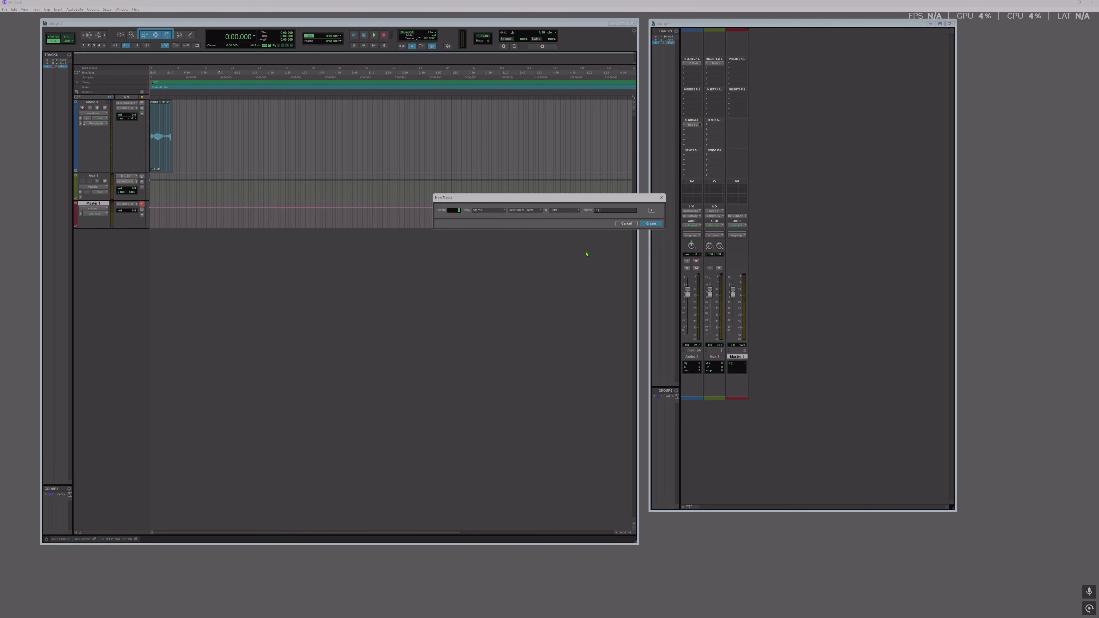
{"action": "left_click", "coordinate": [658, 225]}
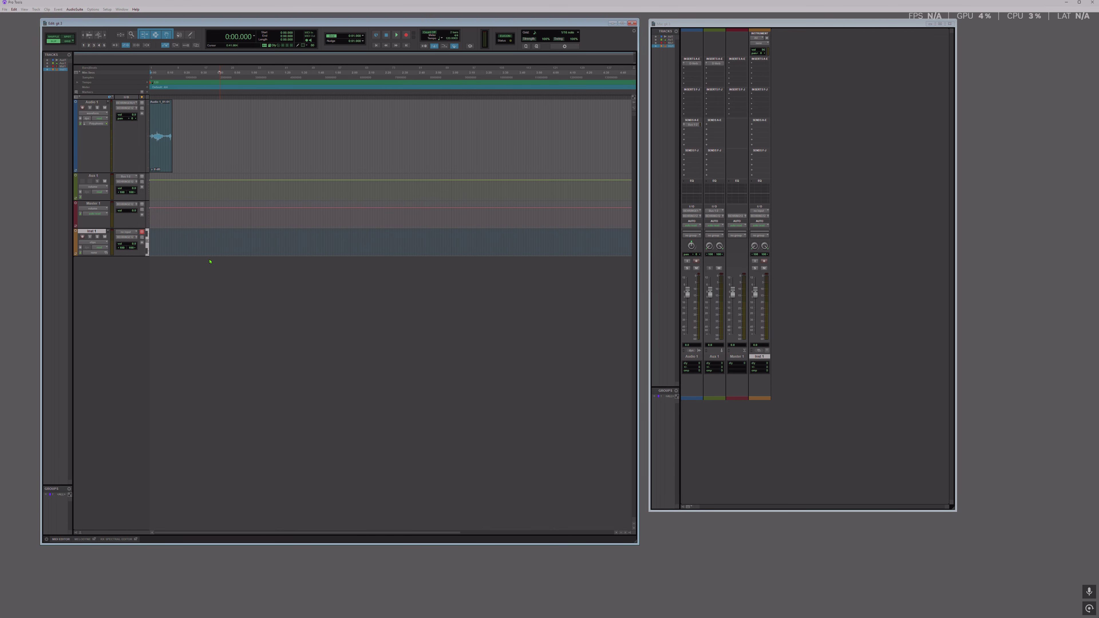
Enlarge the instrument track's height, record-enable it, and record a short MIDI take from the session start.
{"action": "left_click_drag", "start_coordinate": [146, 255], "coordinate": [146, 394]}
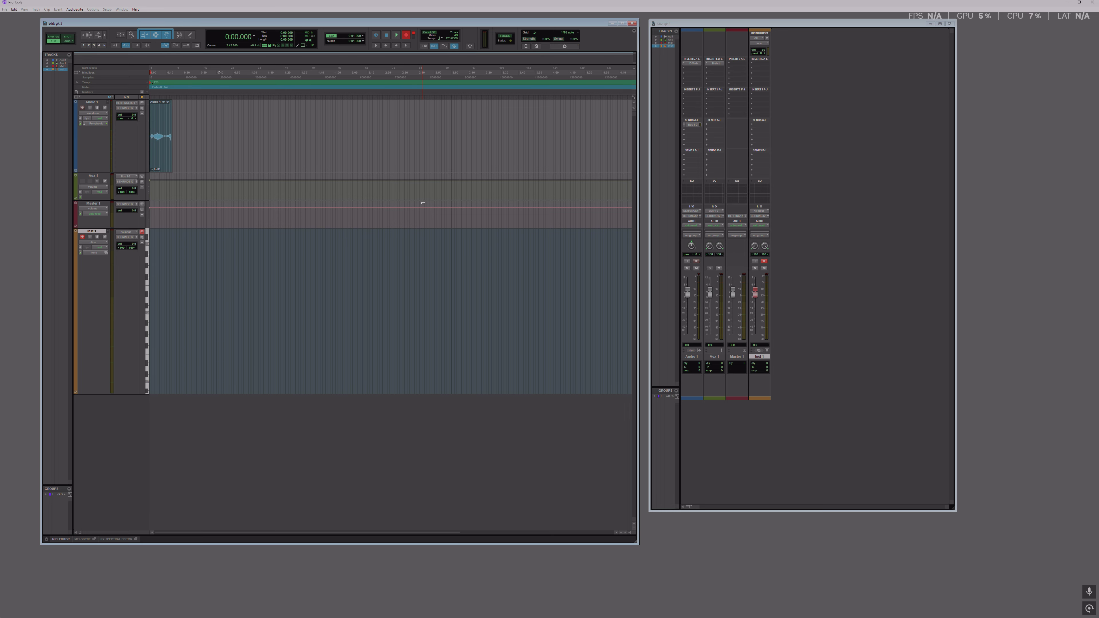
{"action": "key", "text": "ctrl+space"}
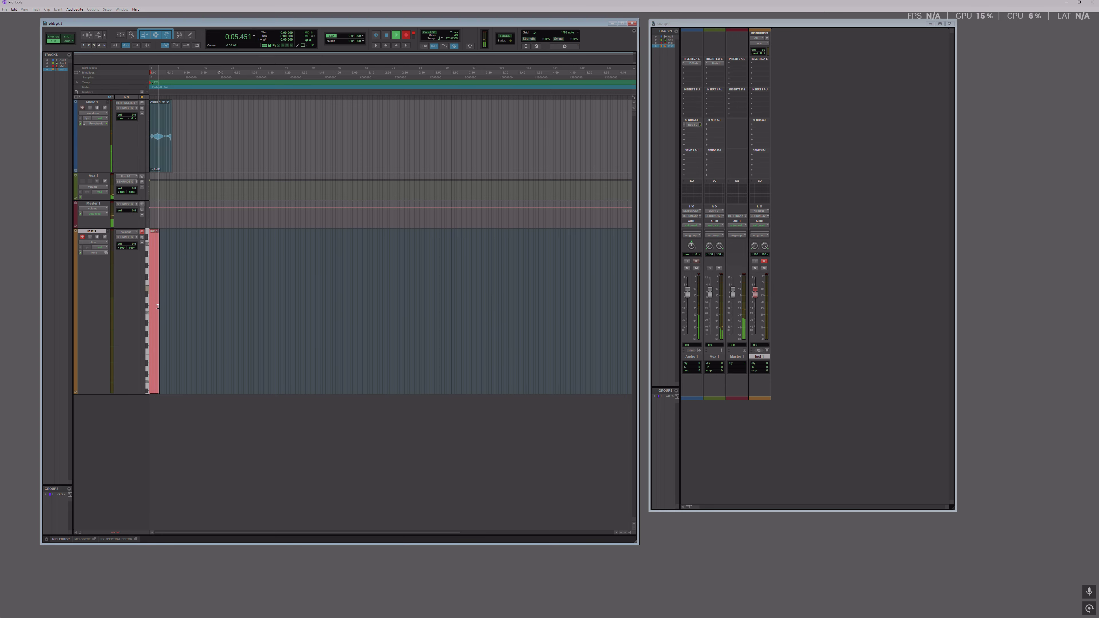
{"action": "key", "text": "space"}
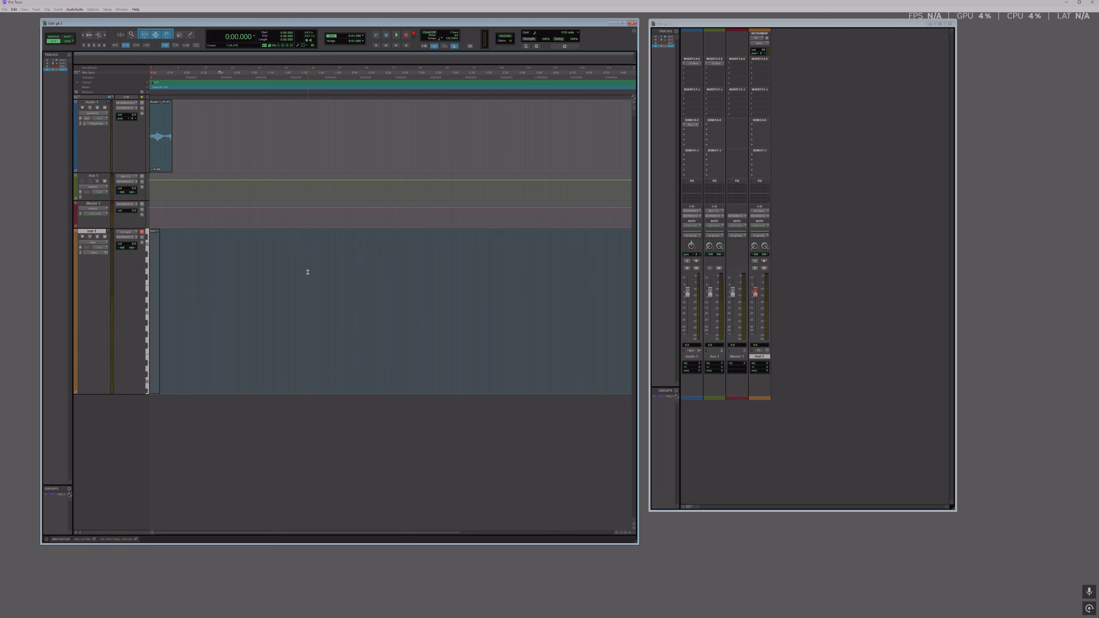
Quit the program without saving the changes to the session.
{"action": "left_click", "coordinate": [160, 127]}
{"action": "left_click", "coordinate": [1092, 2]}
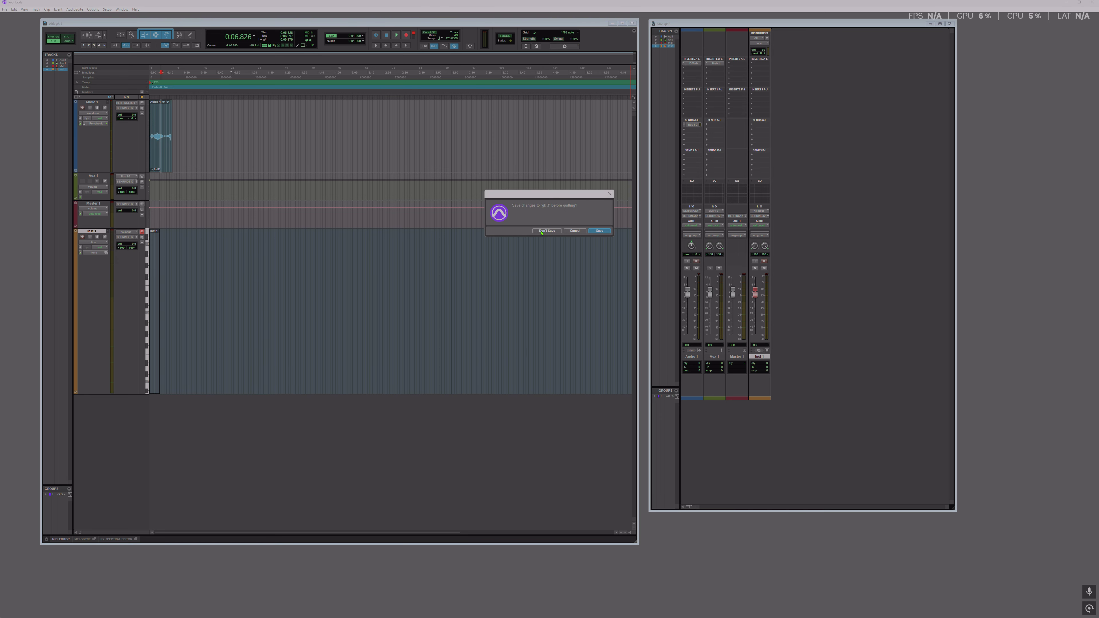
{"action": "left_click", "coordinate": [542, 231]}
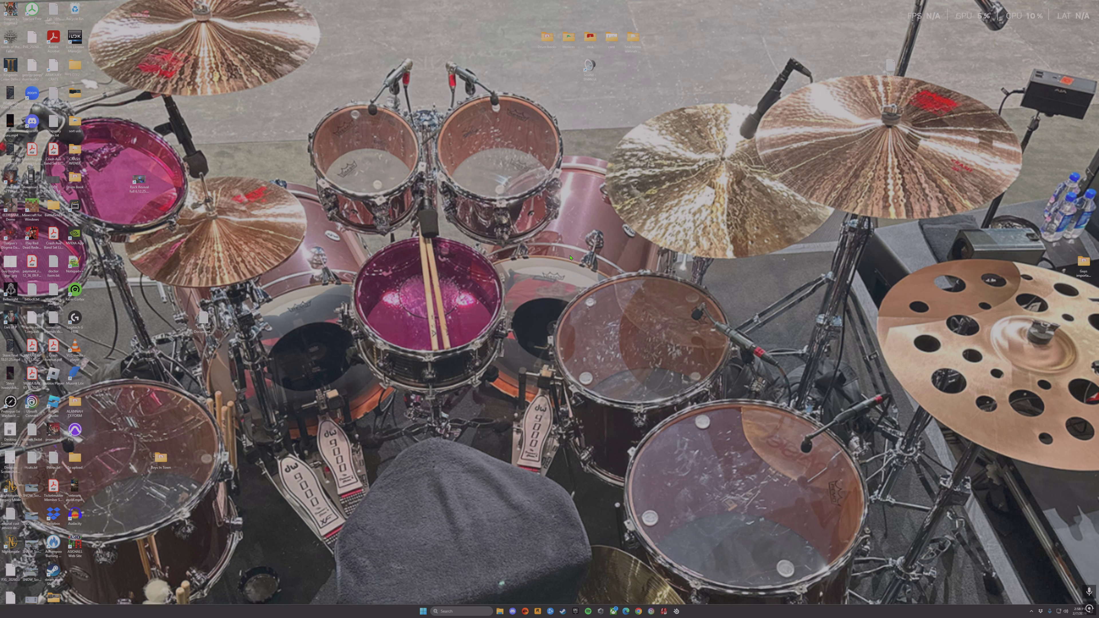